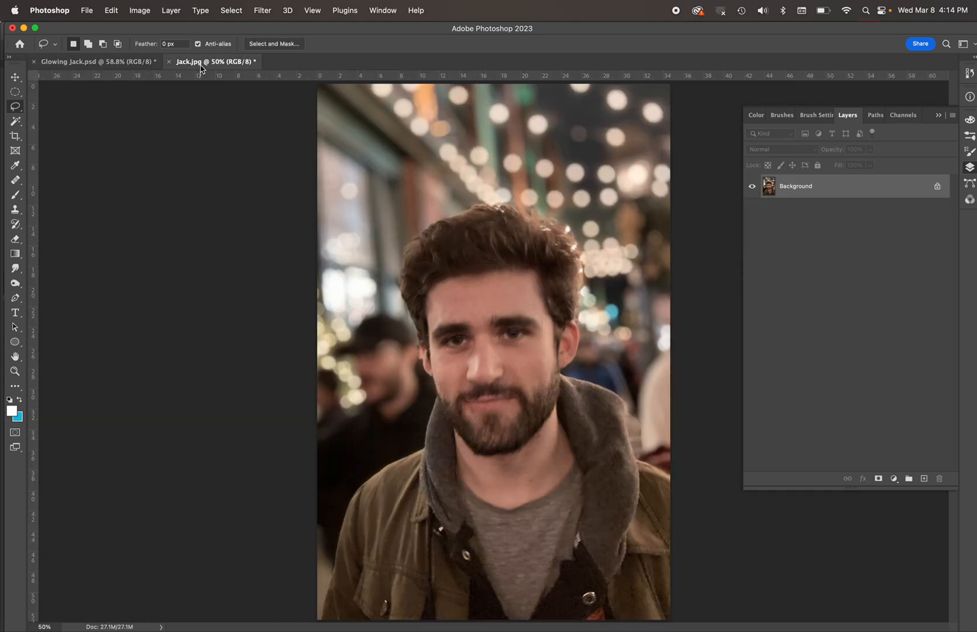
Bring up the Glowing Jack.psd document for reference, and switch to Adobe Illustrator
{"action": "left_click", "coordinate": [119, 63]}
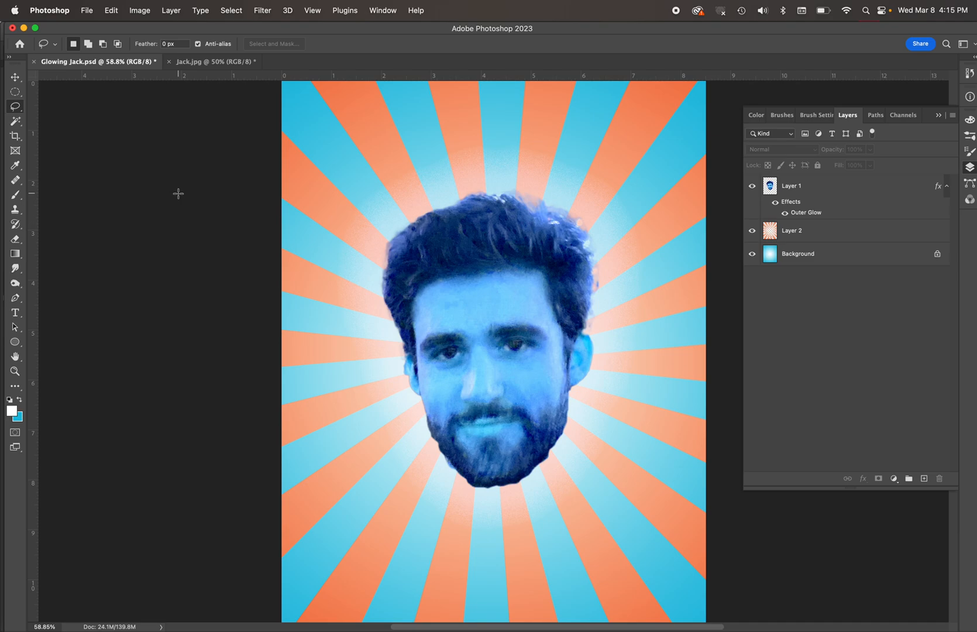
{"action": "key", "text": "super+Tab"}
{"action": "key", "text": "super+Tab"}
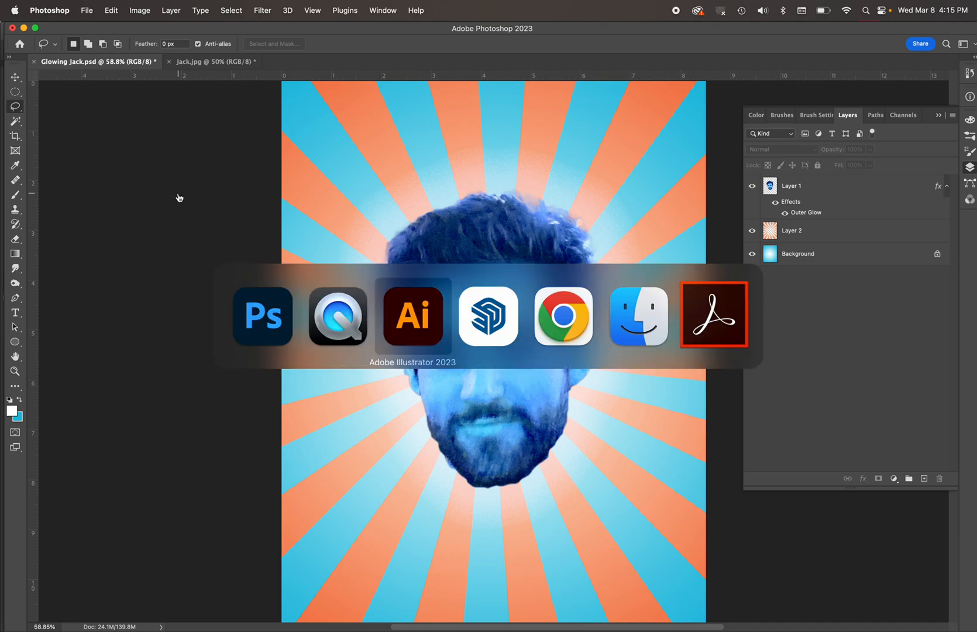
{"action": "key", "text": "super+shift+Tab"}
{"action": "key", "text": "super+shift+Tab"}
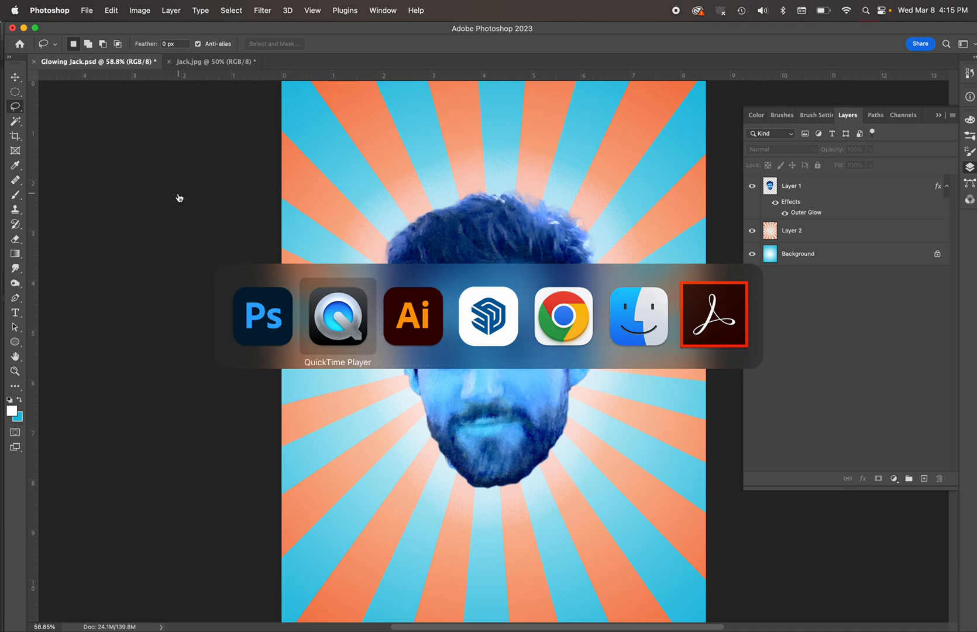
{"action": "key", "text": "super+Tab"}
{"action": "key", "text": "super+Tab"}
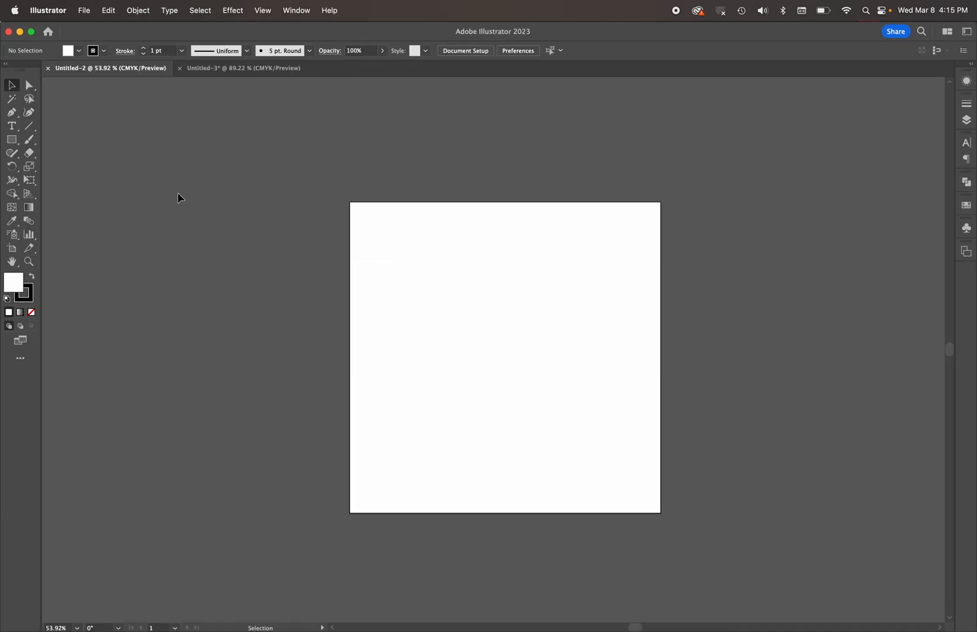
Draw a closed narrow wedge with the Pen tool, about 4 by 3.5 in, from near the artboard's centre past its upper-left corner
{"action": "left_click", "coordinate": [11, 112]}
{"action": "left_click", "coordinate": [489, 325]}
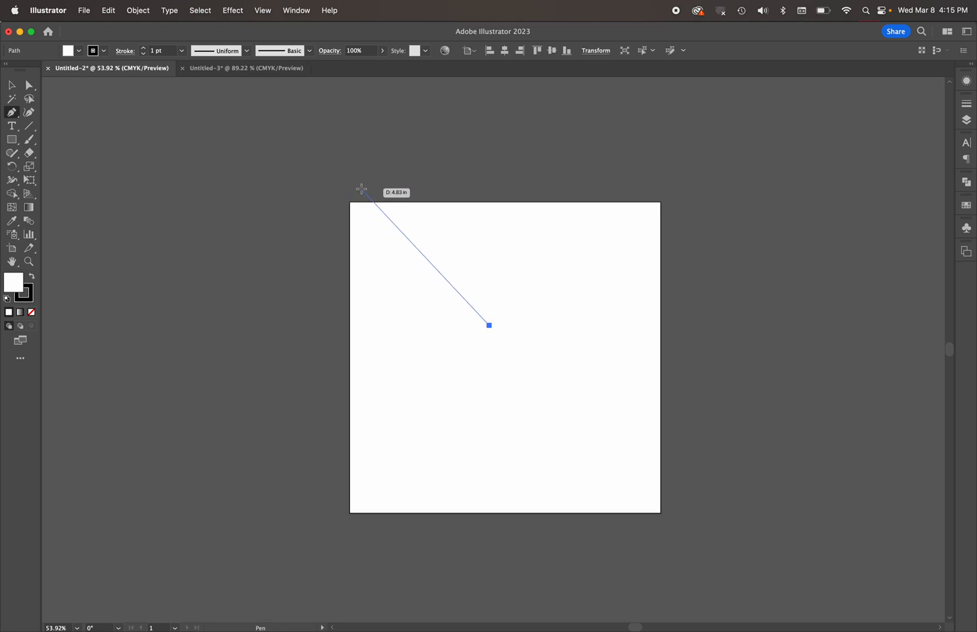
{"action": "left_click", "coordinate": [361, 188]}
{"action": "left_click", "coordinate": [335, 208]}
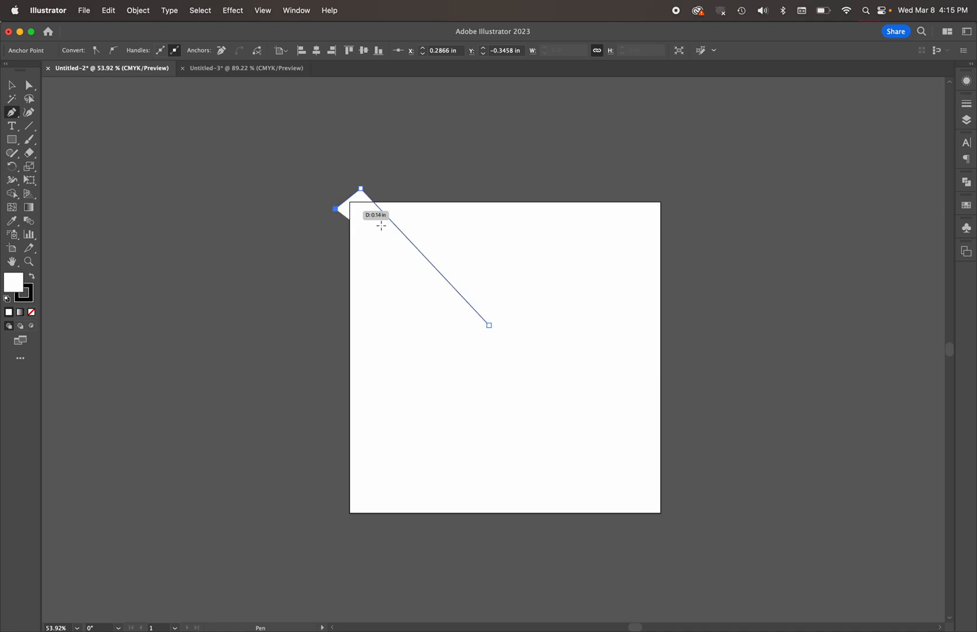
{"action": "left_click", "coordinate": [489, 325]}
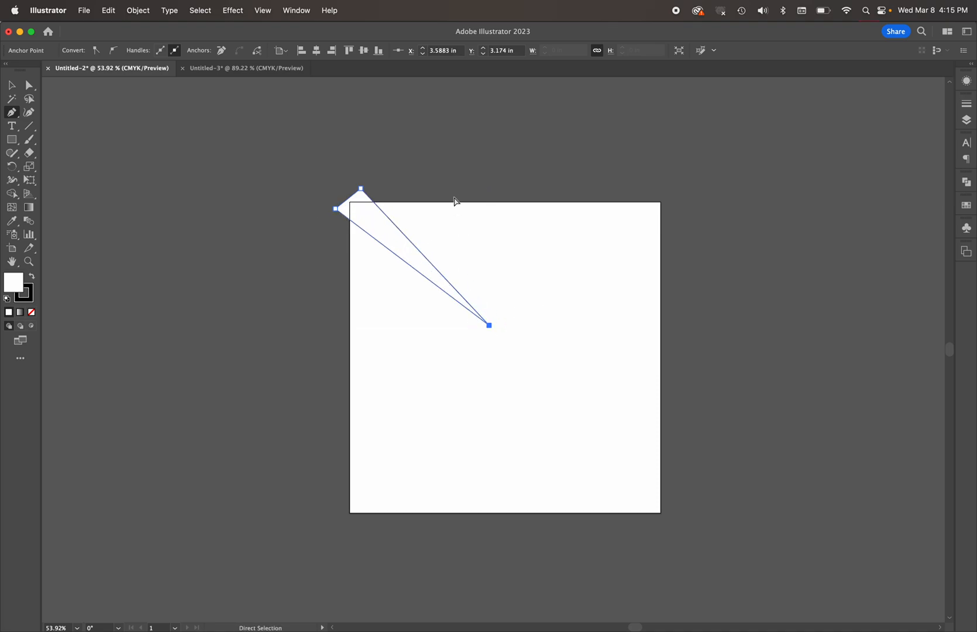
{"action": "left_click", "coordinate": [450, 190]}
{"action": "left_click", "coordinate": [379, 203]}
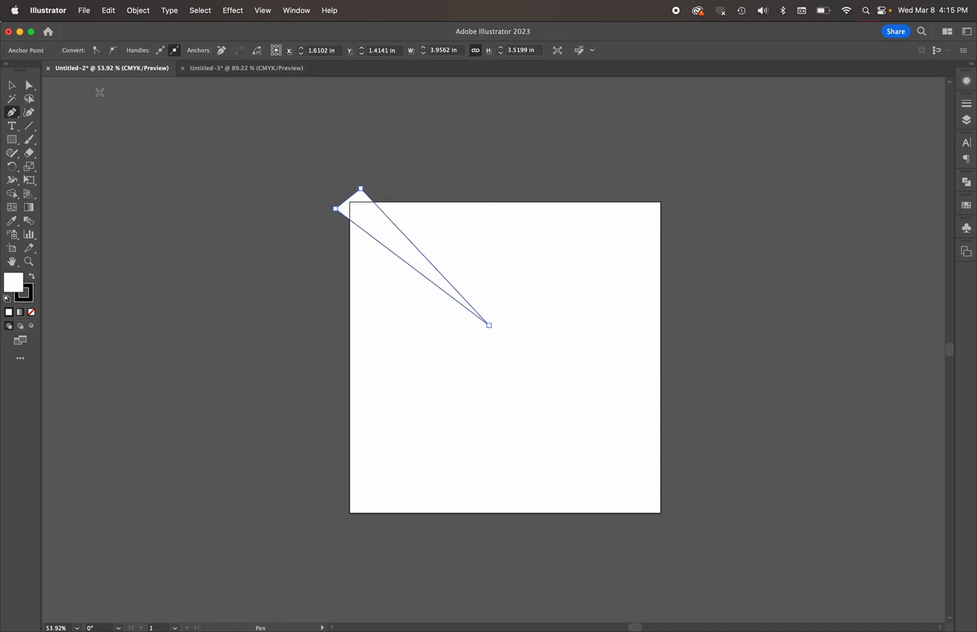
Remove the wedge's stroke and open the gradient settings
{"action": "left_click", "coordinate": [30, 294]}
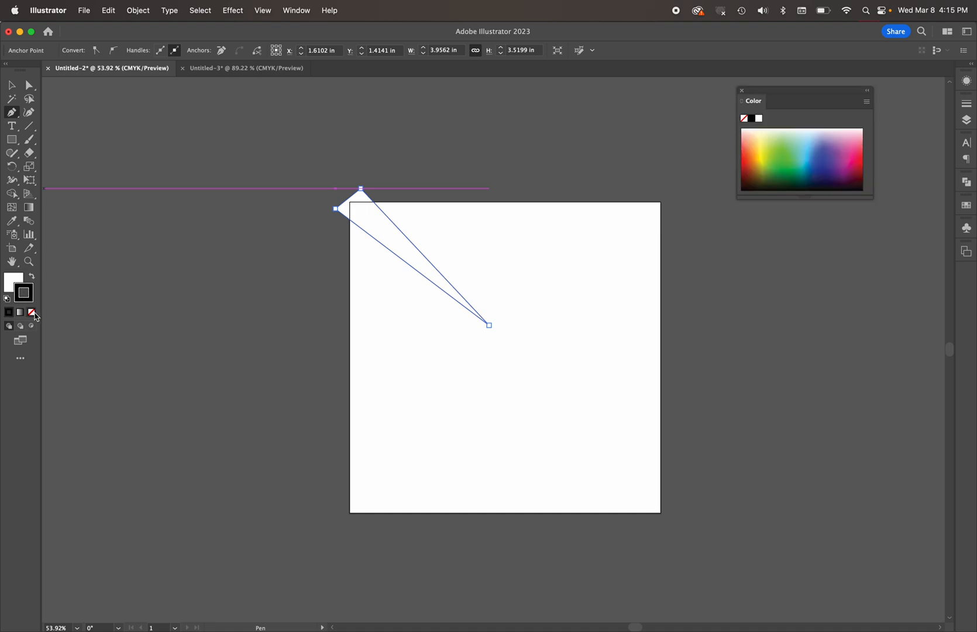
{"action": "left_click", "coordinate": [32, 313]}
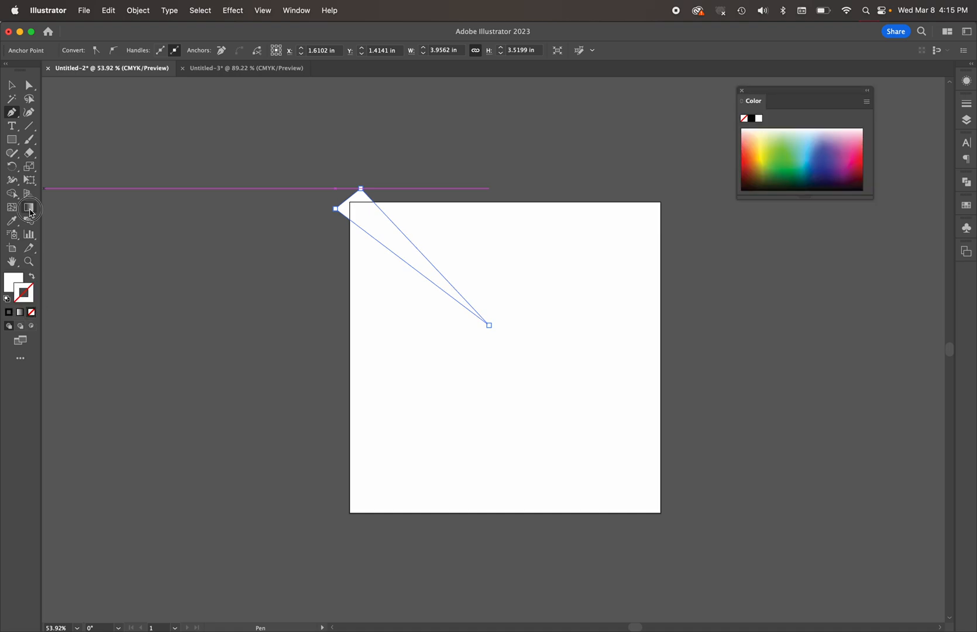
{"action": "left_click", "coordinate": [29, 208]}
{"action": "double_click", "coordinate": [30, 209]}
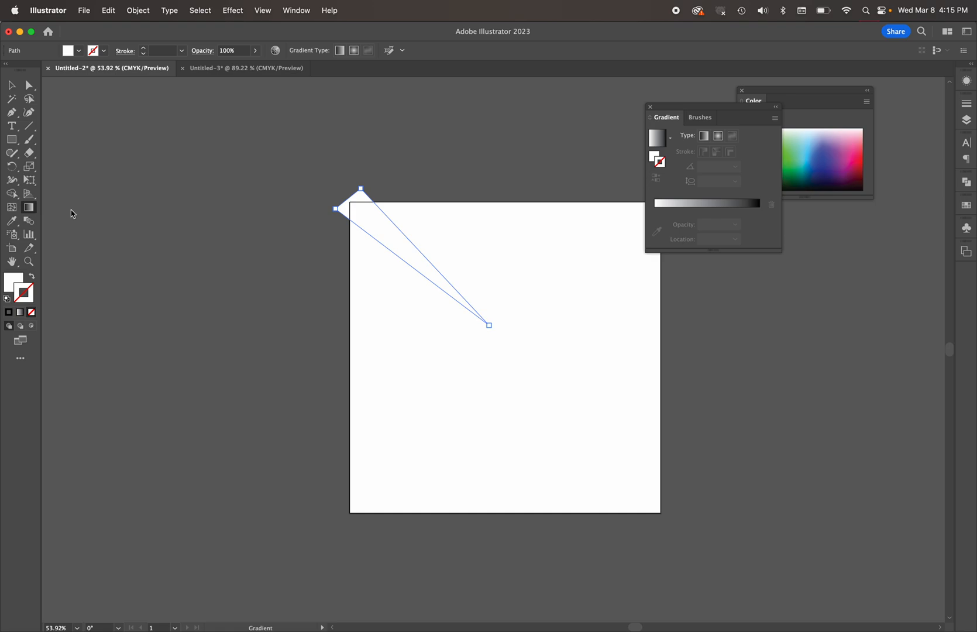
{"action": "left_click", "coordinate": [715, 205]}
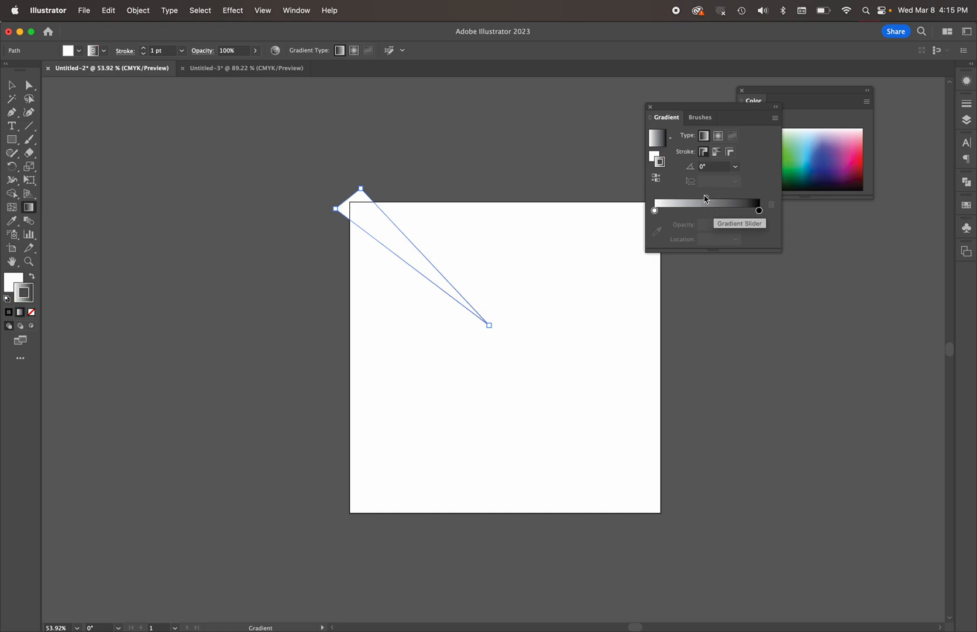
{"action": "key", "text": "v"}
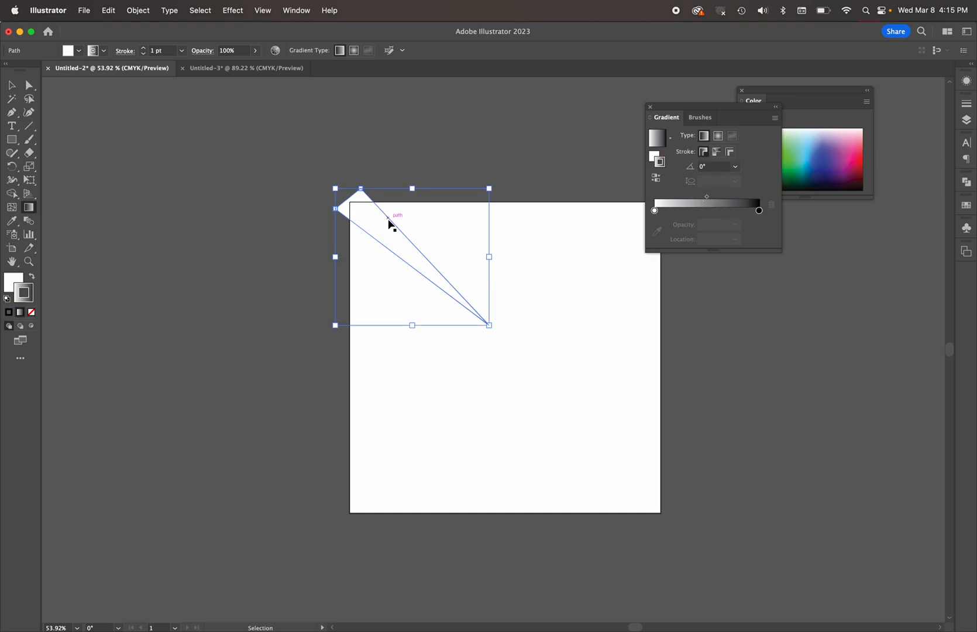
{"action": "key", "text": "g"}
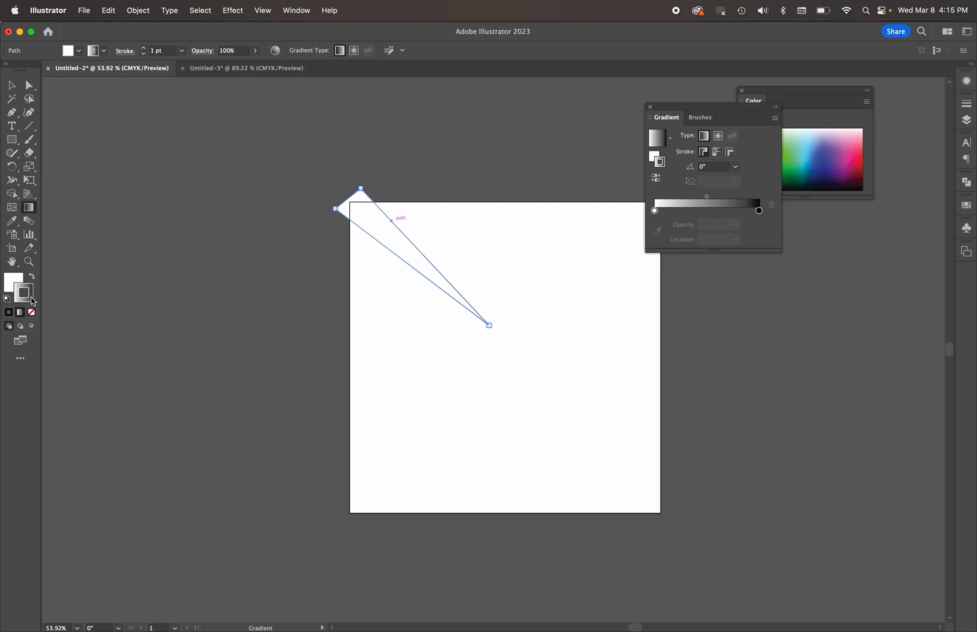
{"action": "left_click", "coordinate": [32, 312]}
Apply the white-to-black linear gradient to the wedge's fill
{"action": "left_click", "coordinate": [14, 284]}
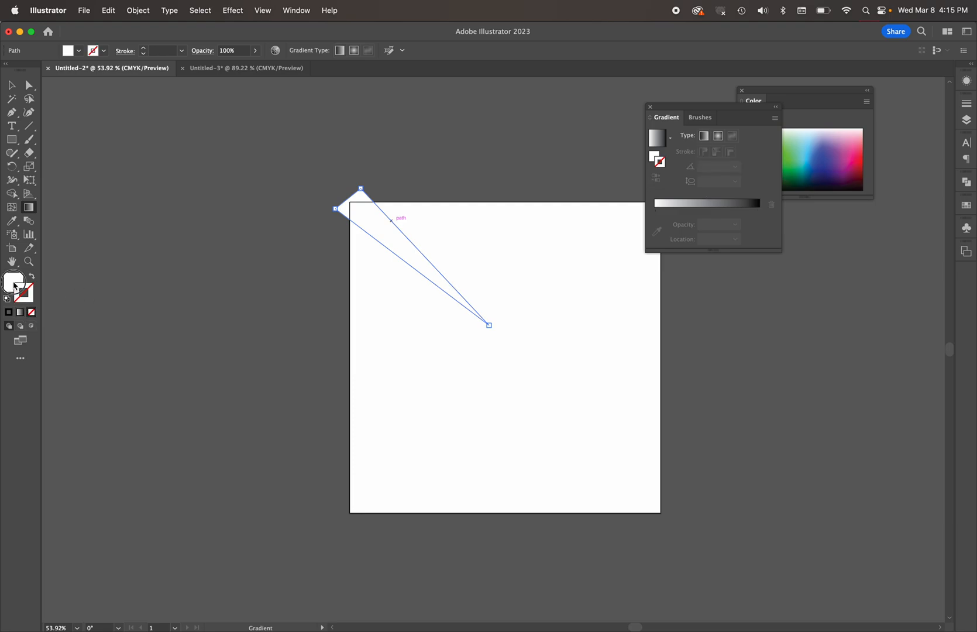
{"action": "double_click", "coordinate": [14, 284]}
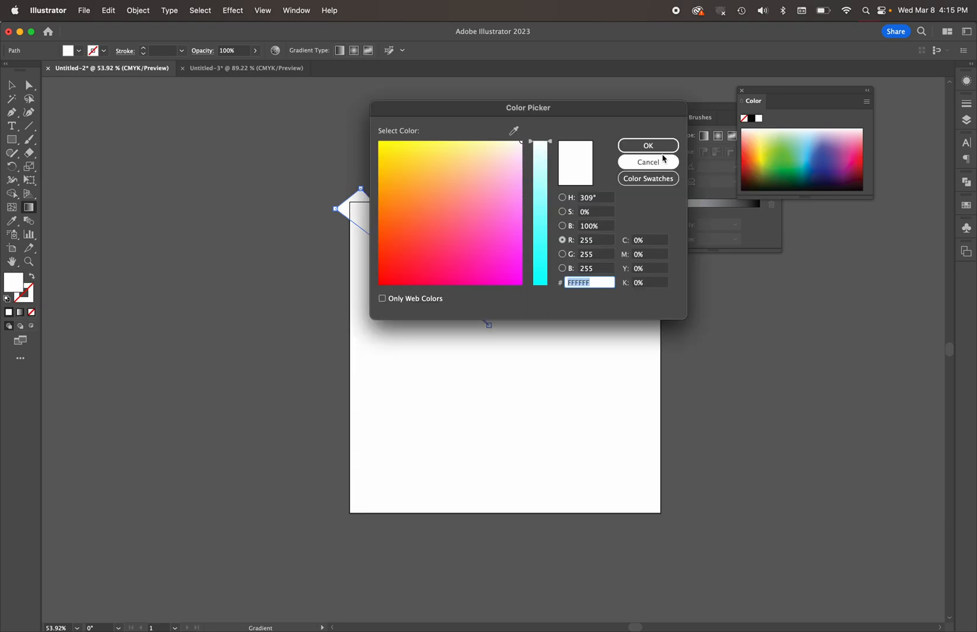
{"action": "left_click", "coordinate": [650, 161]}
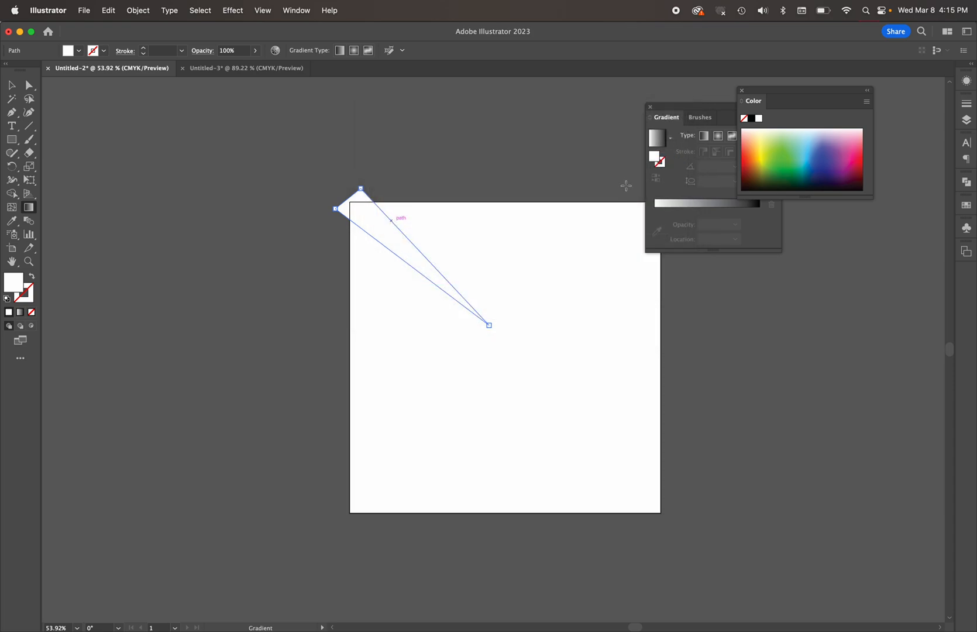
{"action": "left_click", "coordinate": [702, 204]}
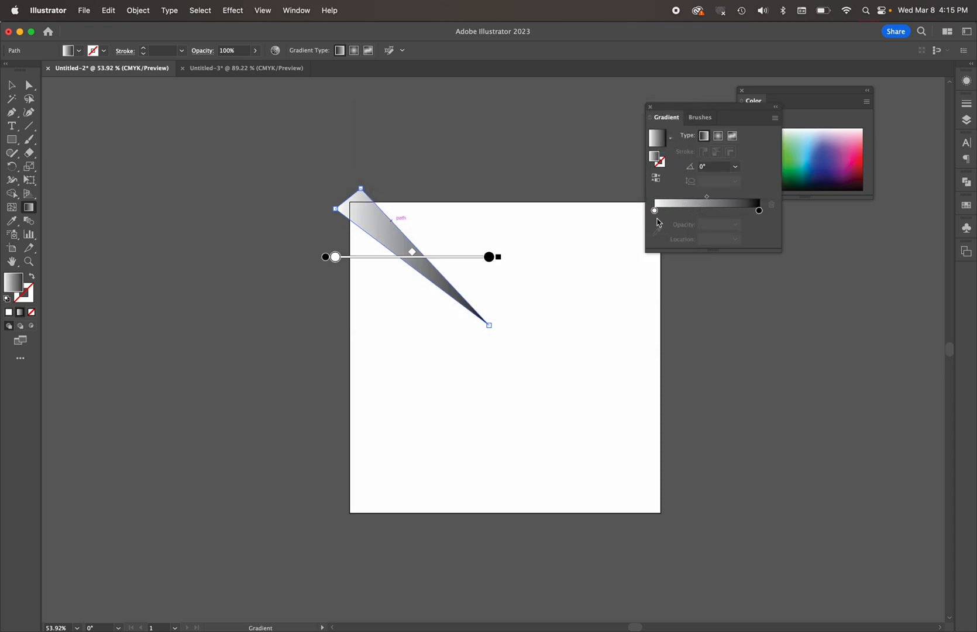
Change the gradient's black end stop to the orange-red swatch
{"action": "double_click", "coordinate": [758, 211]}
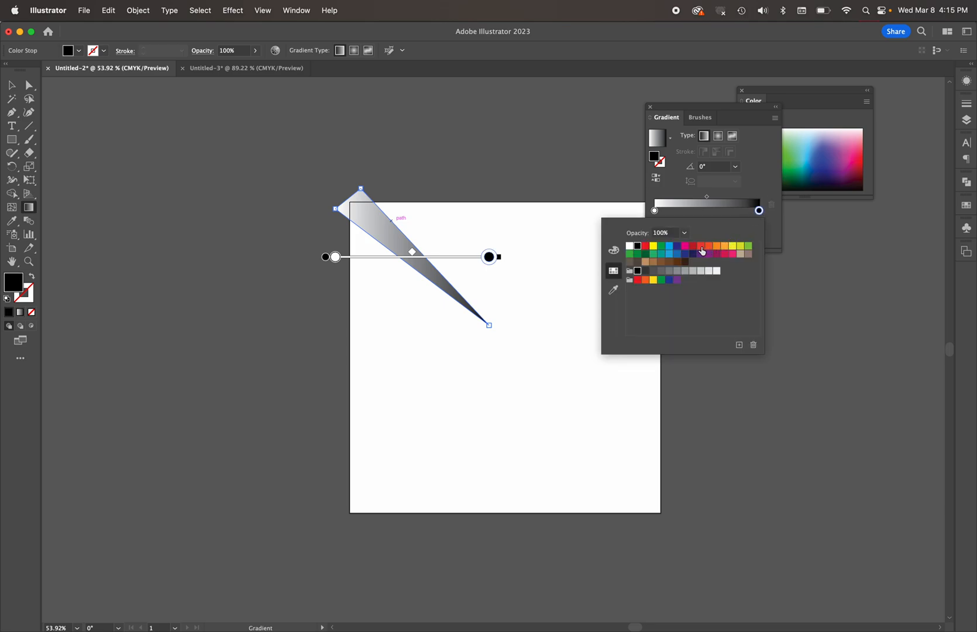
{"action": "left_click", "coordinate": [701, 247]}
{"action": "left_click", "coordinate": [708, 247]}
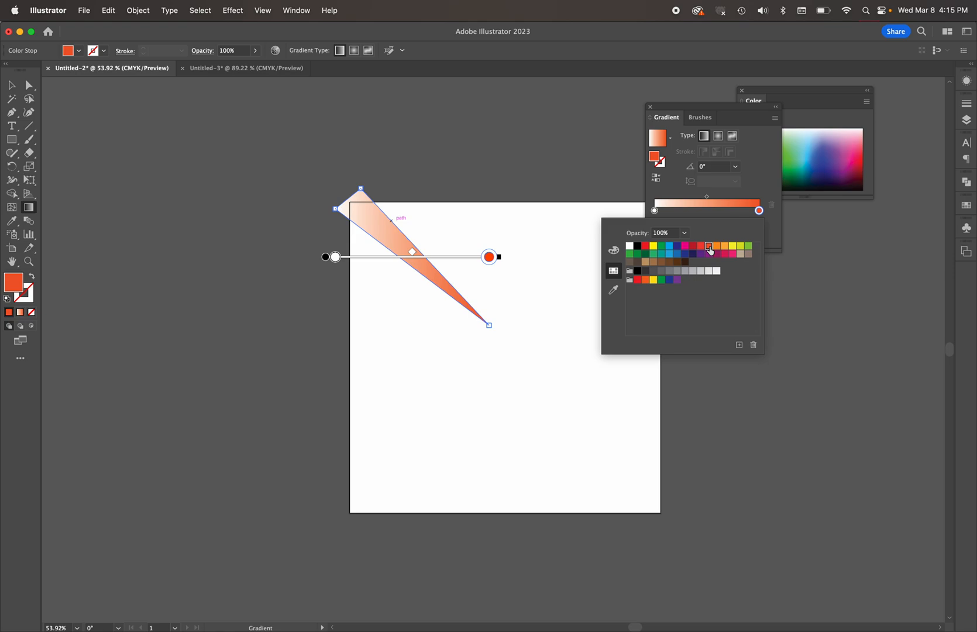
{"action": "left_click", "coordinate": [741, 181]}
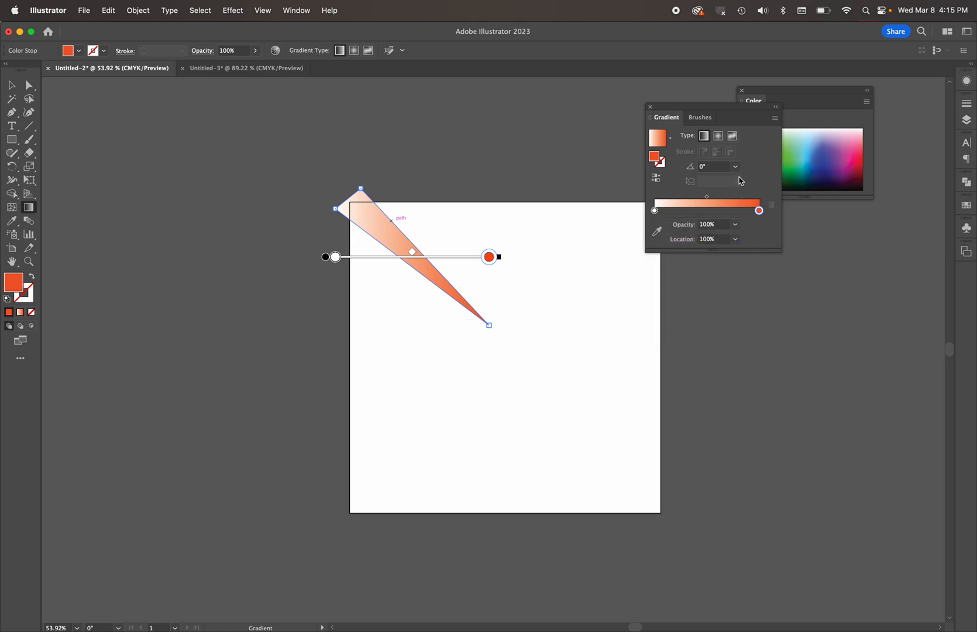
Set the wedge's gradient angle to 138° so the orange lies at the wide end and white at the tip
{"action": "left_click", "coordinate": [725, 166]}
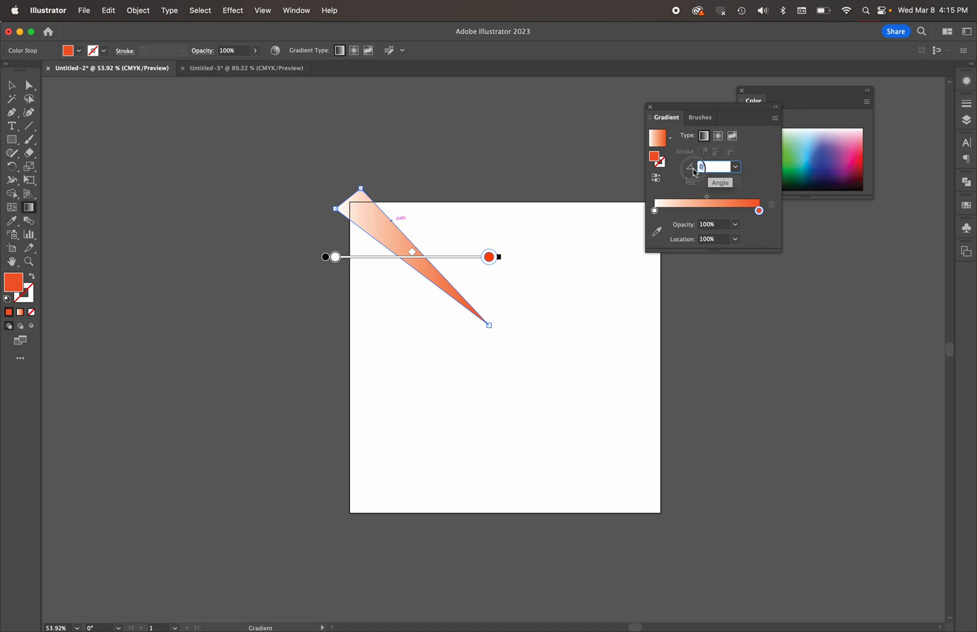
{"action": "left_click", "coordinate": [735, 166]}
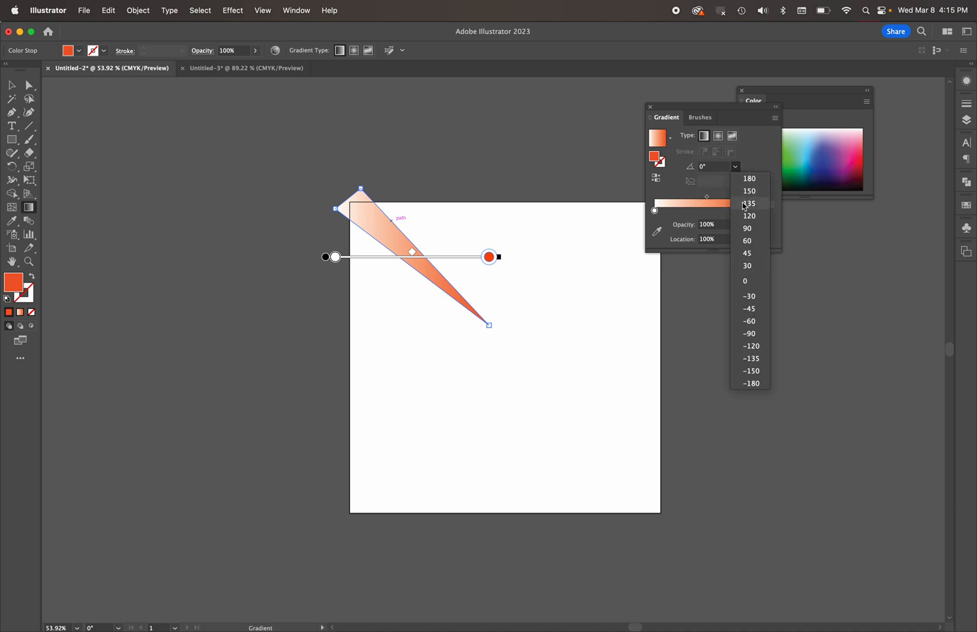
{"action": "left_click", "coordinate": [747, 203]}
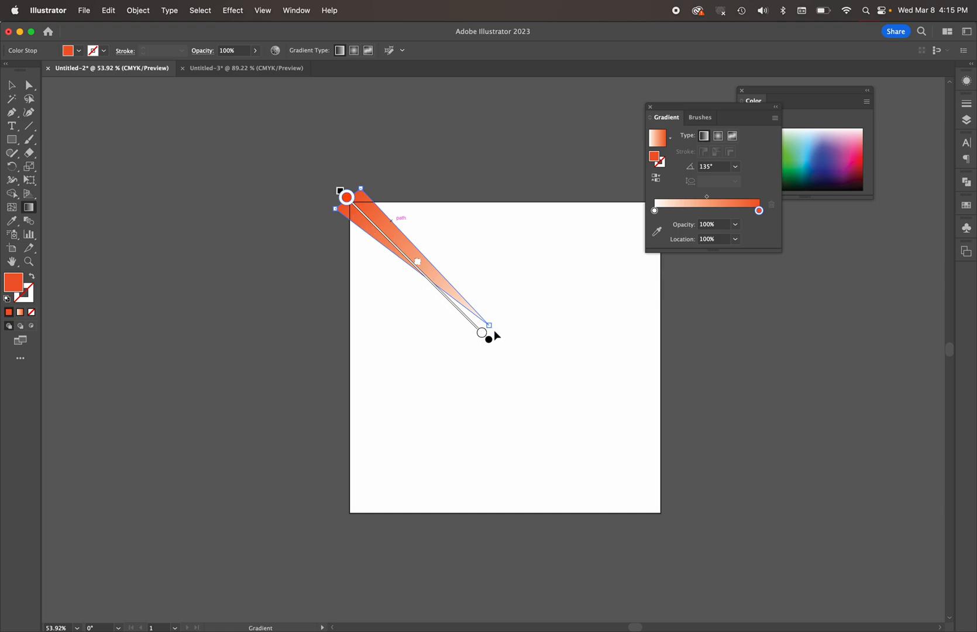
{"action": "left_click", "coordinate": [707, 169]}
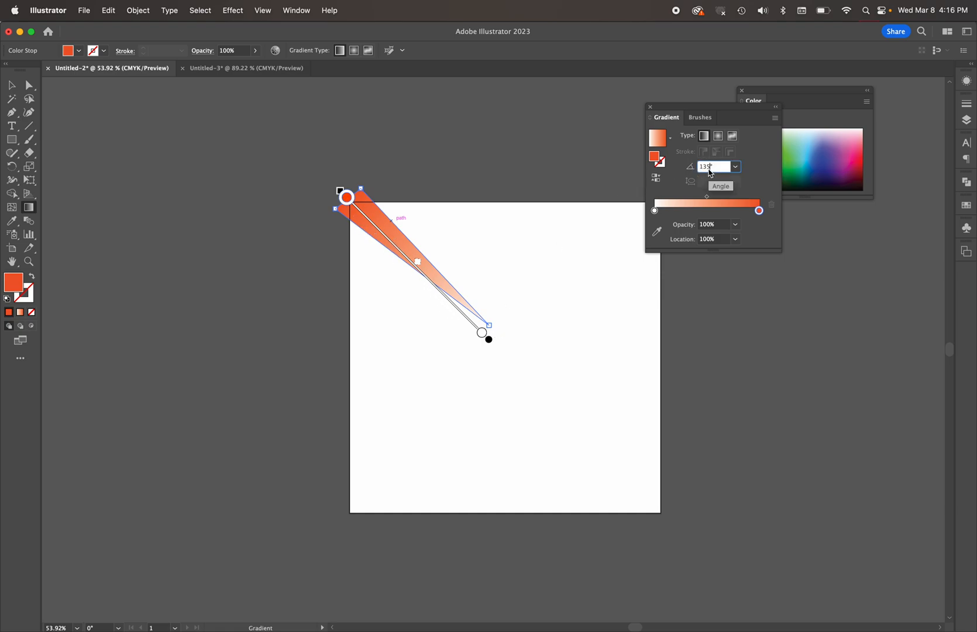
{"action": "type", "text": "138"}
{"action": "key", "text": "Return"}
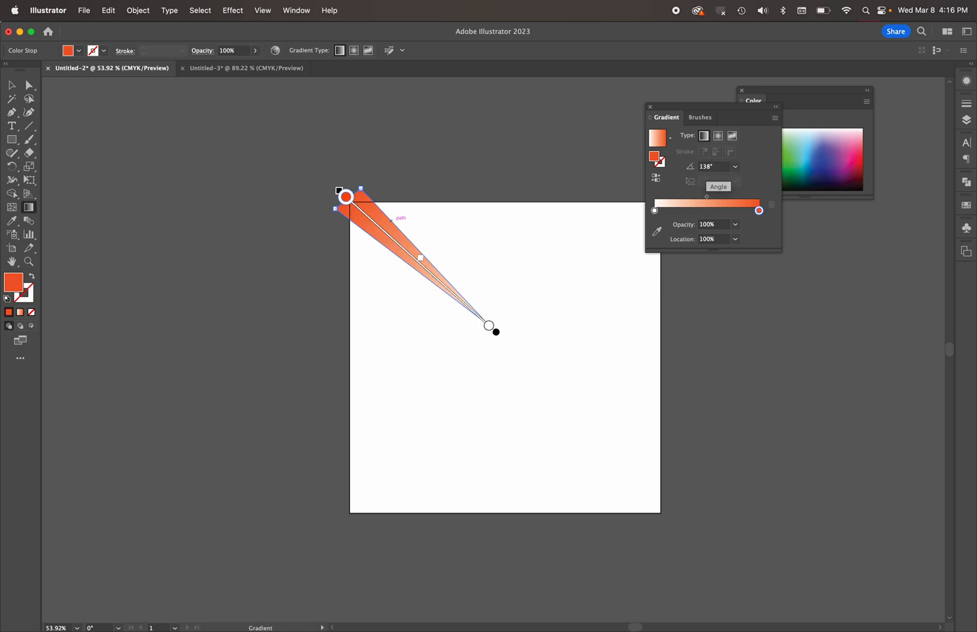
Rotate a copy of the wedge by 20° around a point just beyond its tip, near the artboard's centre
{"action": "left_click", "coordinate": [483, 166], "text": "super"}
{"action": "left_click", "coordinate": [401, 250], "text": "super"}
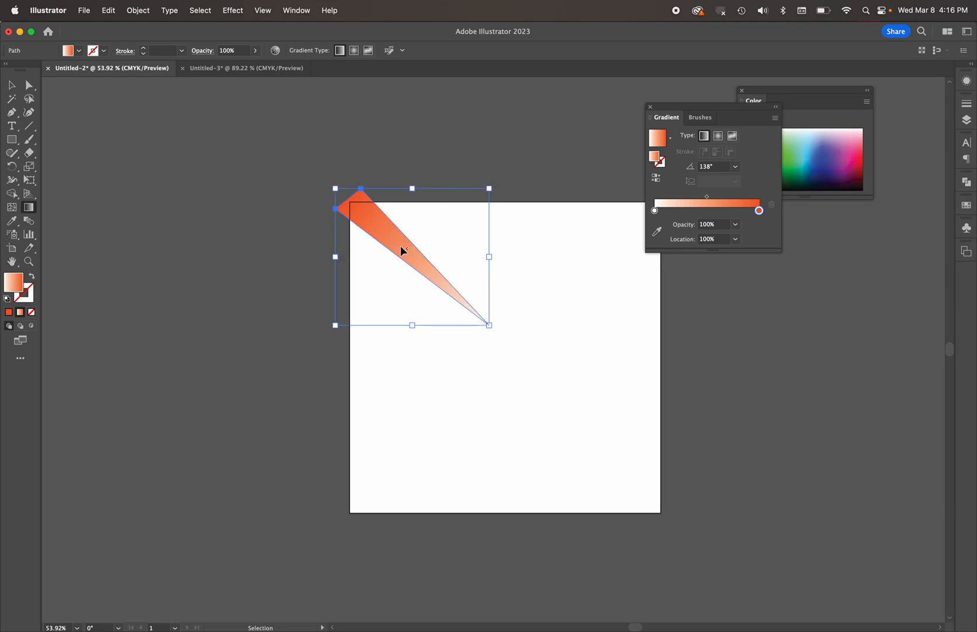
{"action": "left_click", "coordinate": [12, 166]}
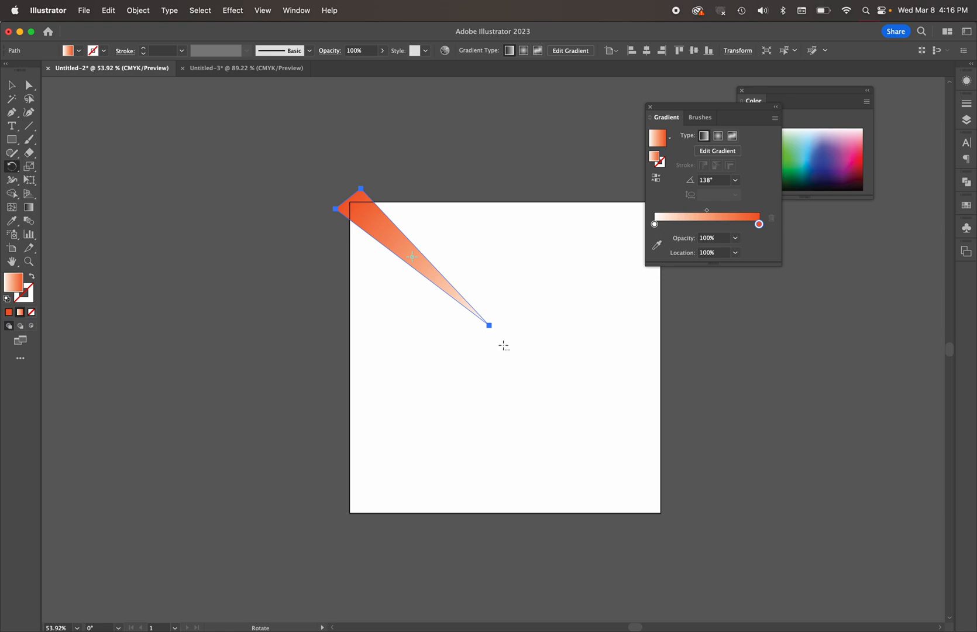
{"action": "left_click", "coordinate": [503, 345], "text": "alt"}
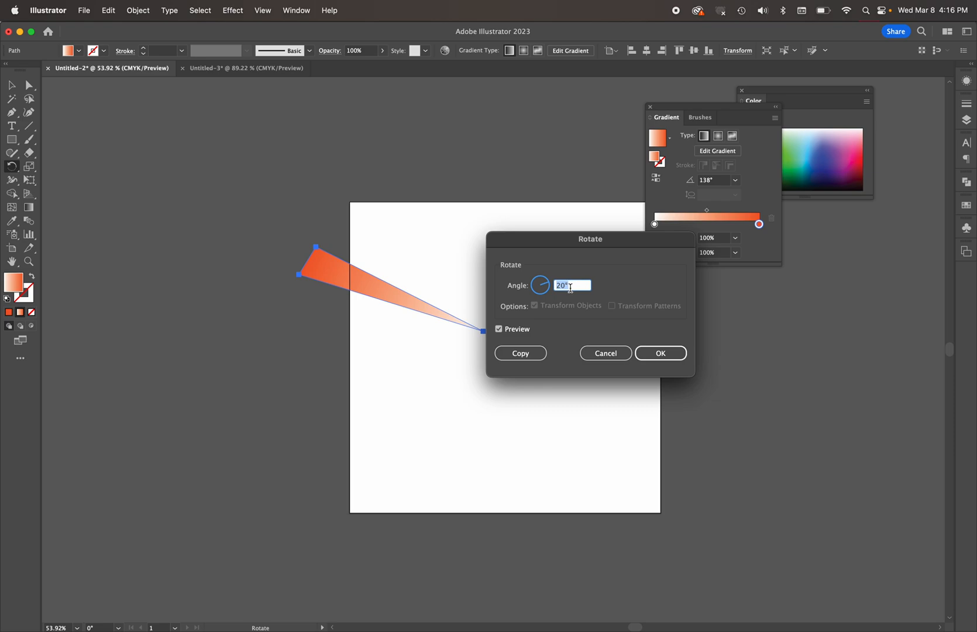
{"action": "left_click", "coordinate": [521, 351]}
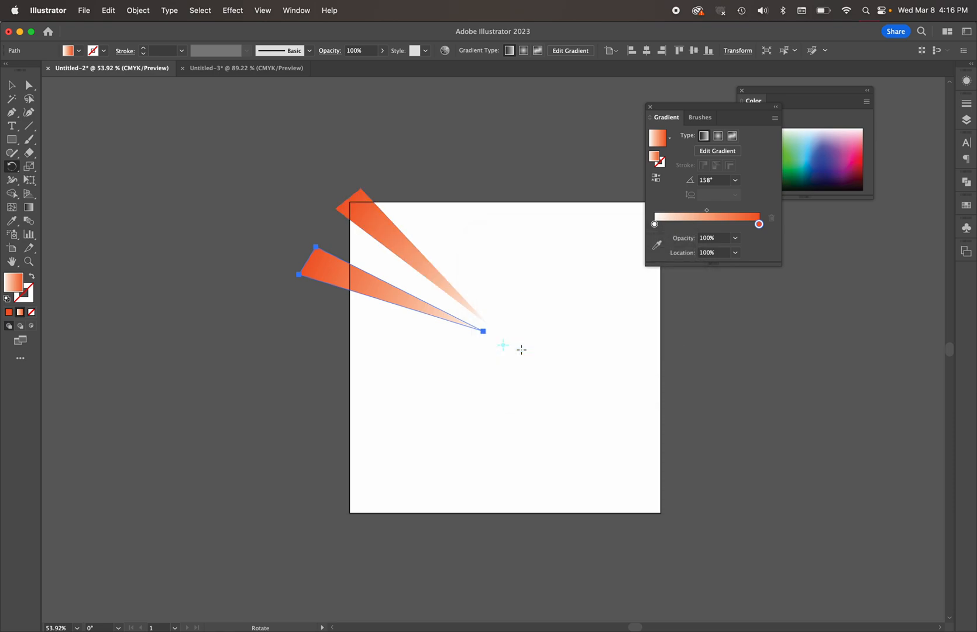
Repeat the 20° rotated copy until the wedges form a full circle of rays
{"action": "key", "text": "super+d"}
{"action": "key", "text": "super+d"}
{"action": "key", "text": "super+d"}
{"action": "key", "text": "super+d"}
{"action": "key", "text": "super+d"}
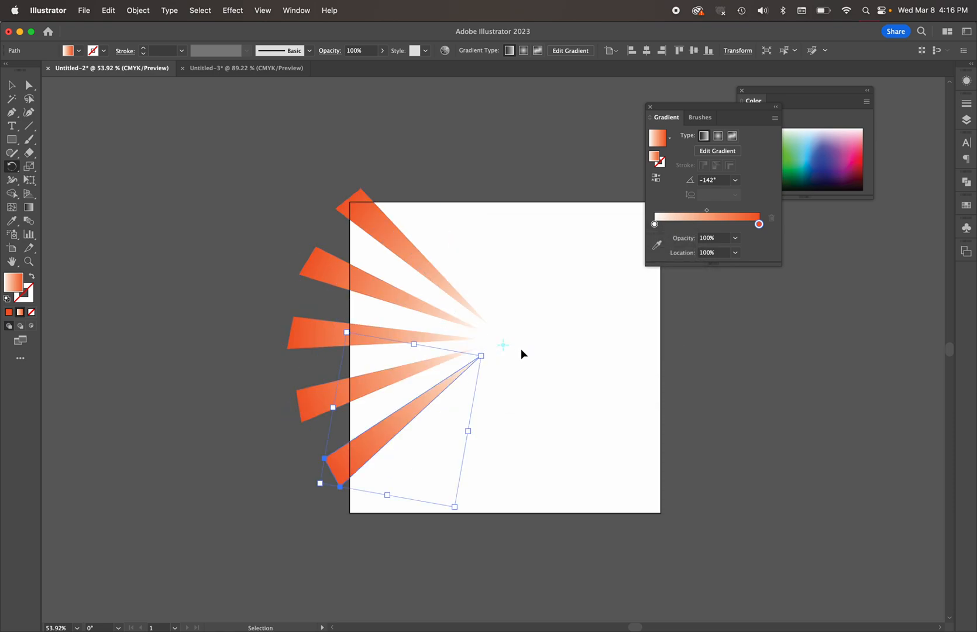
{"action": "key", "text": "super+d"}
{"action": "key", "text": "super+d"}
{"action": "key", "text": "super+d"}
{"action": "key", "text": "super+d"}
{"action": "key", "text": "super+d"}
{"action": "key", "text": "super+d"}
{"action": "key", "text": "super+d"}
{"action": "key", "text": "super+d"}
{"action": "key", "text": "super+d"}
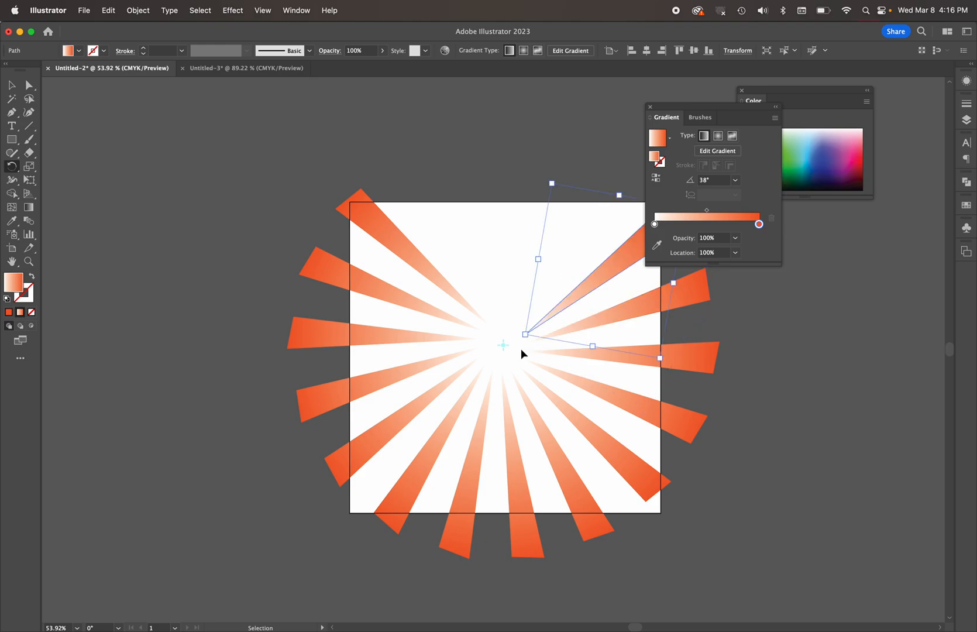
{"action": "key", "text": "super+d"}
{"action": "key", "text": "super+d"}
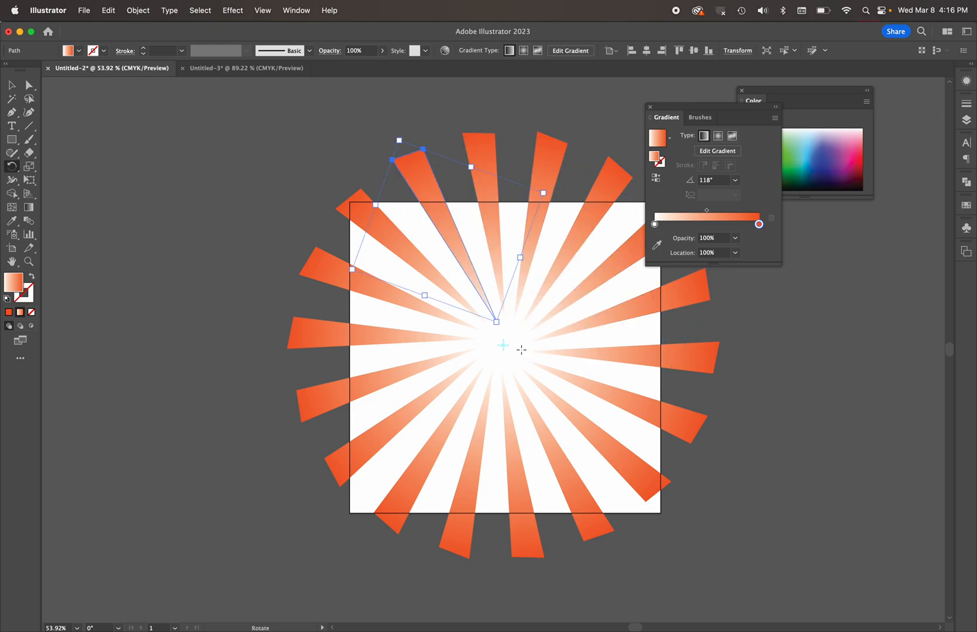
Copy all the rays, switch to Photoshop and create a new 801 × 791 px document at the clipboard size
{"action": "key", "text": "super+a"}
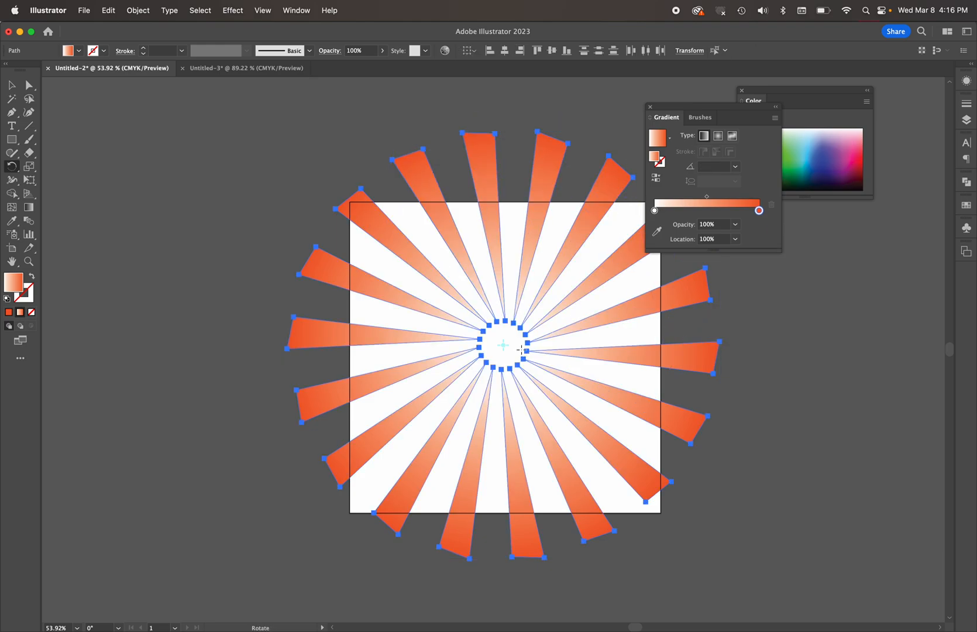
{"action": "key", "text": "super+Tab"}
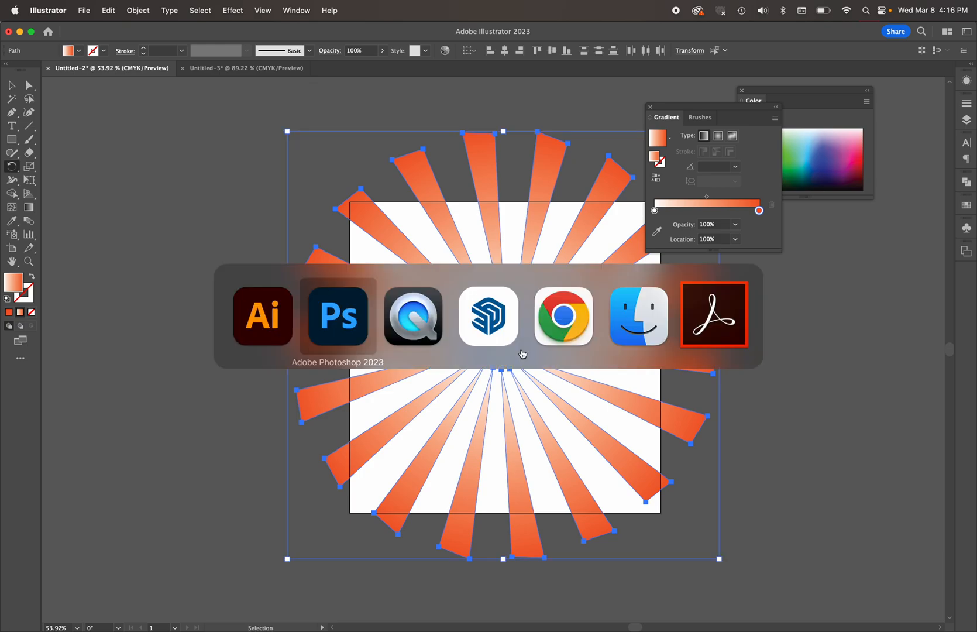
{"action": "key", "text": "super+n"}
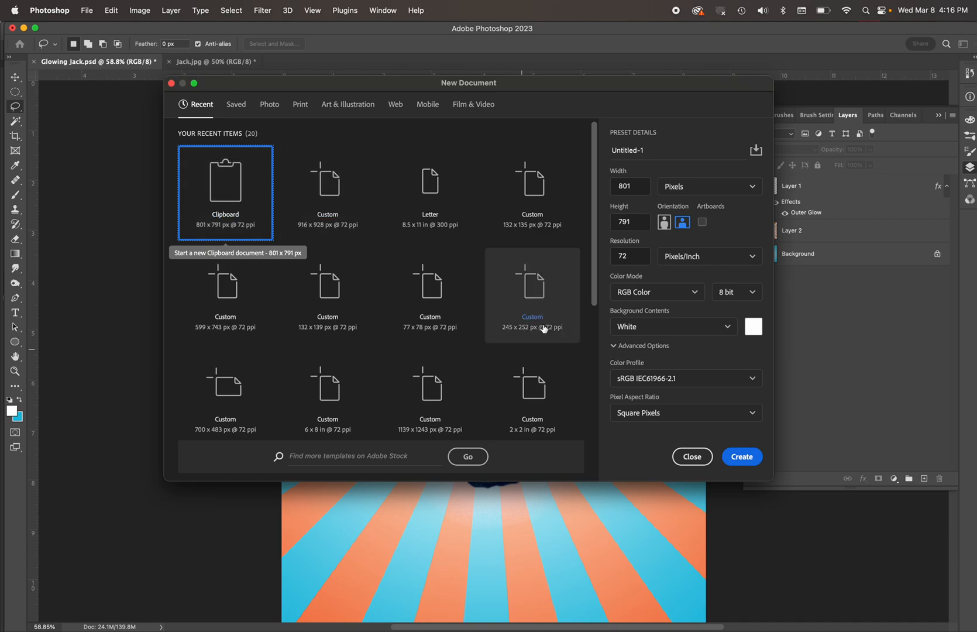
{"action": "left_click", "coordinate": [743, 457]}
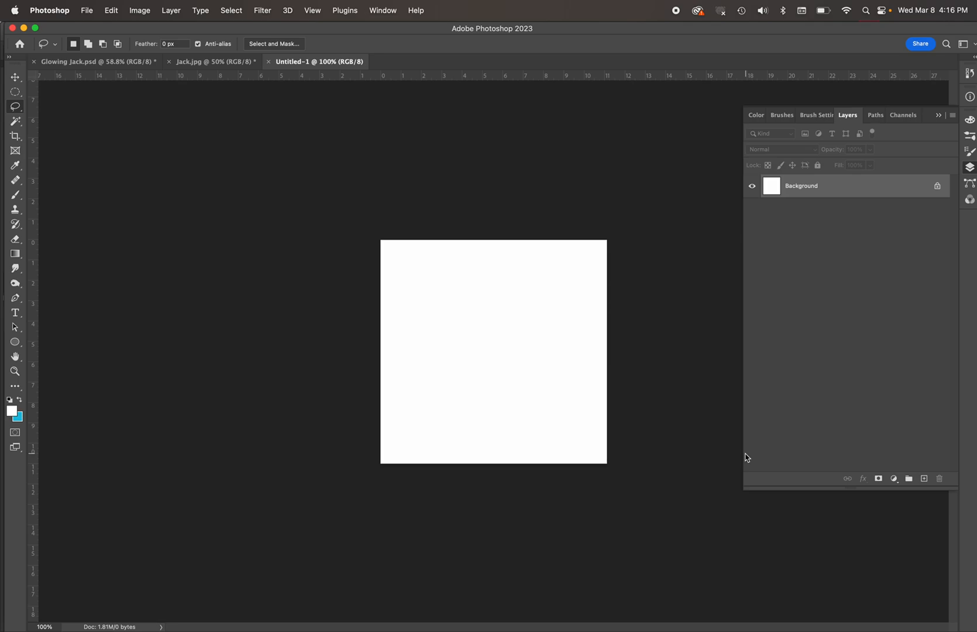
Paste the rays as pixels and scale them to about 147% so they extend past every edge of the canvas
{"action": "key", "text": "super+v"}
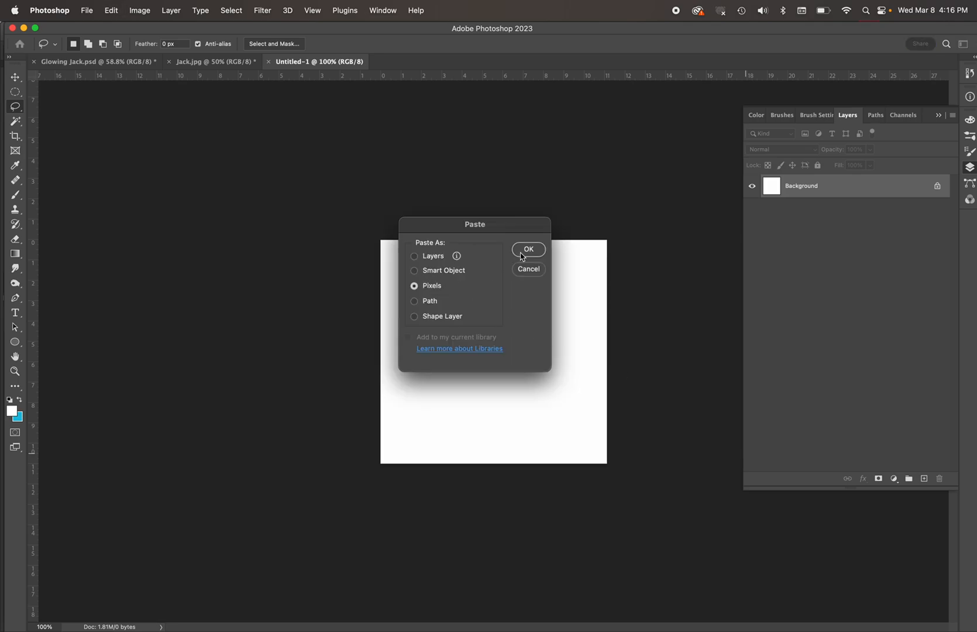
{"action": "left_click", "coordinate": [530, 249]}
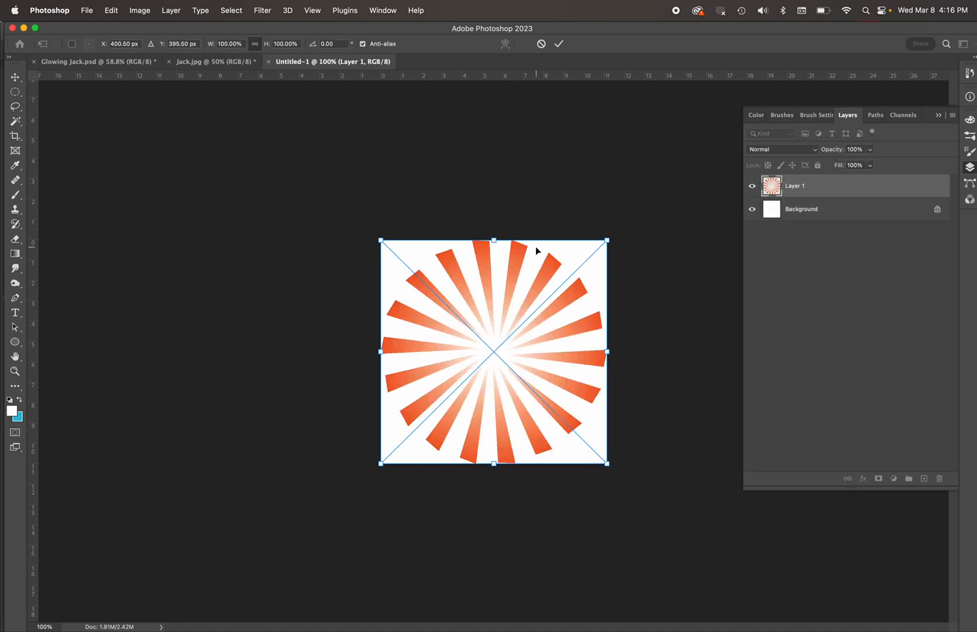
{"action": "left_click_drag", "start_coordinate": [608, 238], "coordinate": [659, 201]}
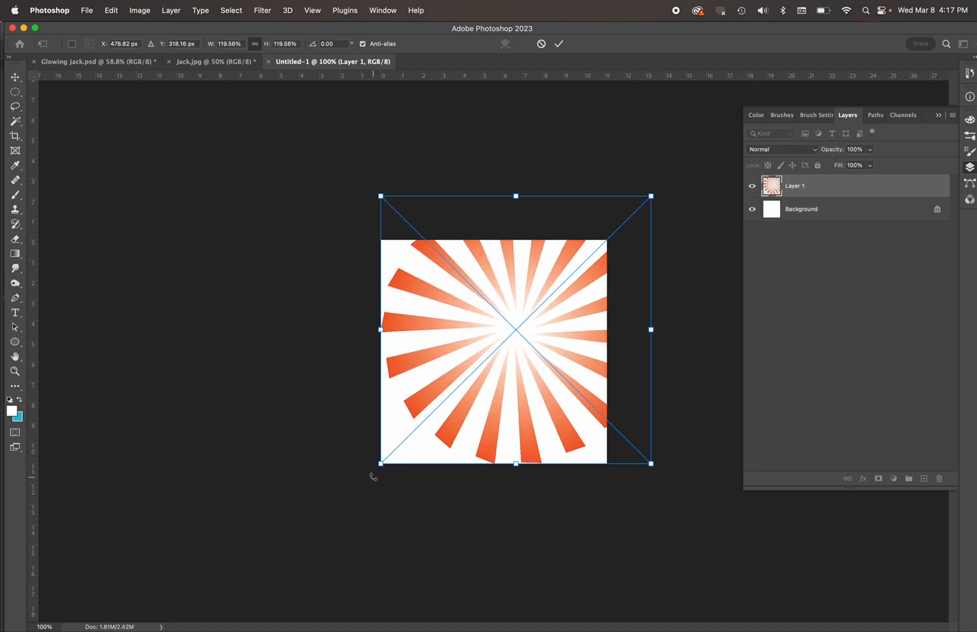
{"action": "left_click_drag", "start_coordinate": [381, 463], "coordinate": [327, 520]}
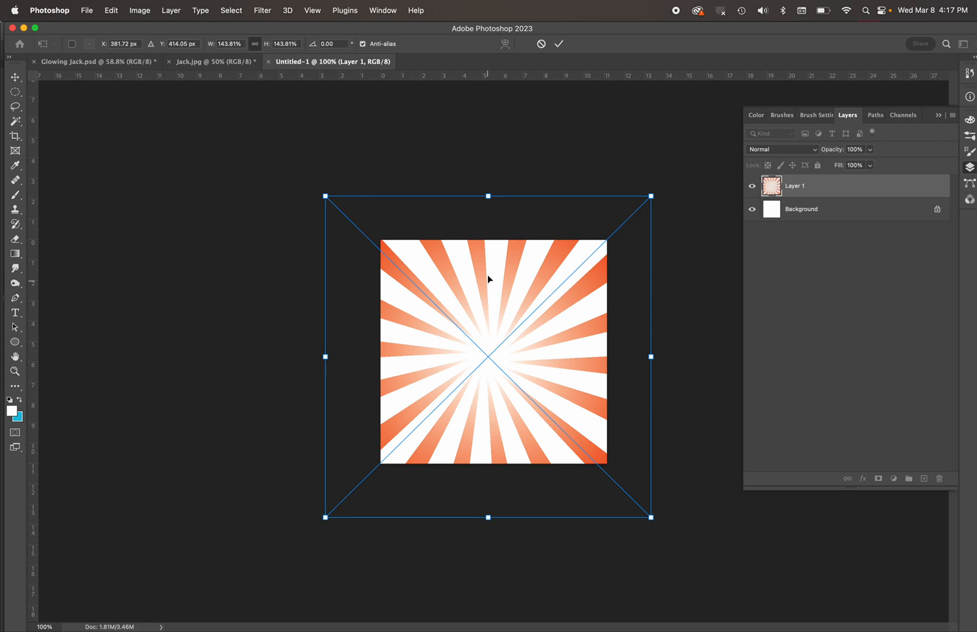
{"action": "left_click_drag", "start_coordinate": [651, 196], "coordinate": [658, 190]}
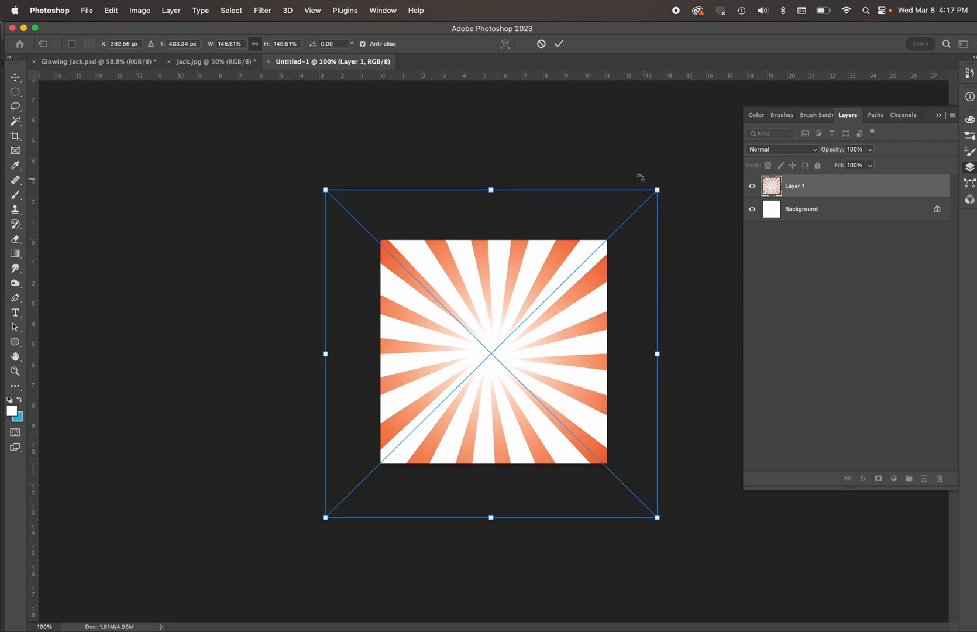
{"action": "key", "text": "Return"}
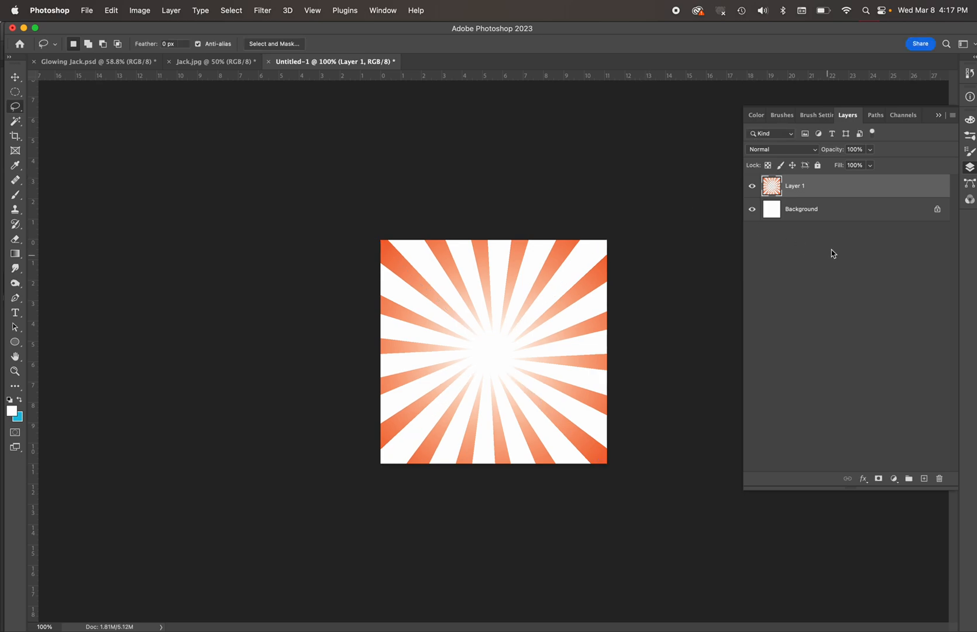
Unlock the Background layer and fill it with a radial white-to-blue gradient starting at the sunburst's centre
{"action": "left_click", "coordinate": [936, 210]}
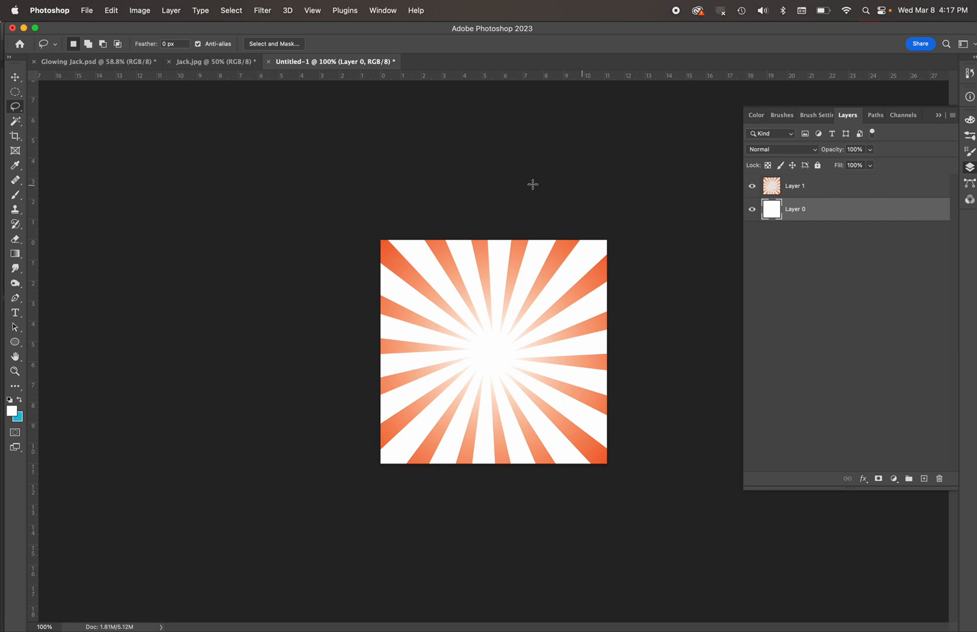
{"action": "left_click", "coordinate": [15, 254]}
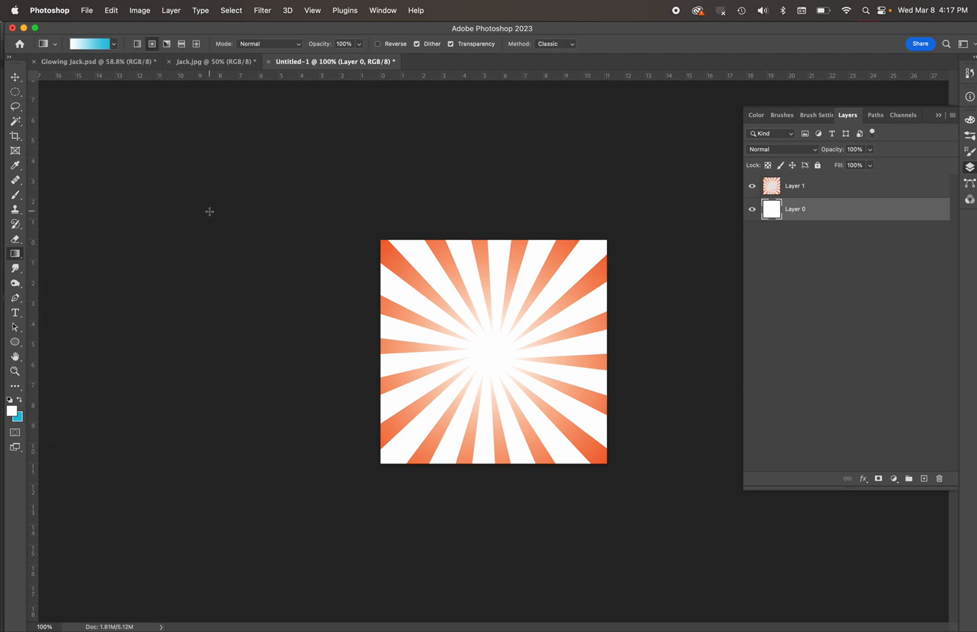
{"action": "left_click", "coordinate": [137, 44]}
{"action": "left_click", "coordinate": [152, 45]}
{"action": "left_click_drag", "start_coordinate": [492, 349], "coordinate": [565, 403]}
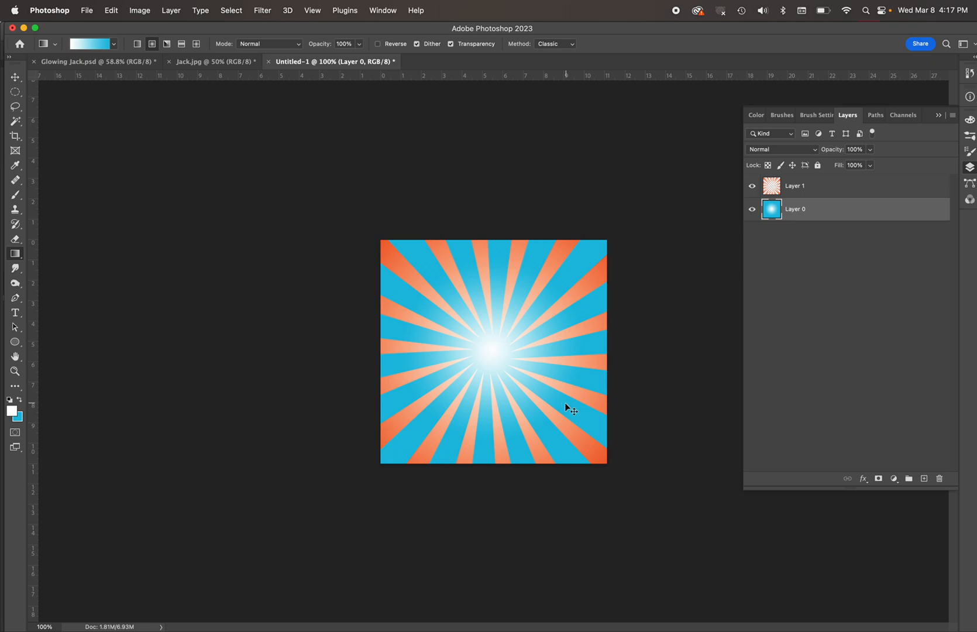
Undo the background gradient and redraw it from the rays' centre with a larger radius, so the white fades to blue more gradually
{"action": "key", "text": "super+z"}
{"action": "left_click_drag", "start_coordinate": [492, 354], "coordinate": [580, 420]}
{"action": "key", "text": "super+z"}
{"action": "left_click_drag", "start_coordinate": [492, 347], "coordinate": [575, 437]}
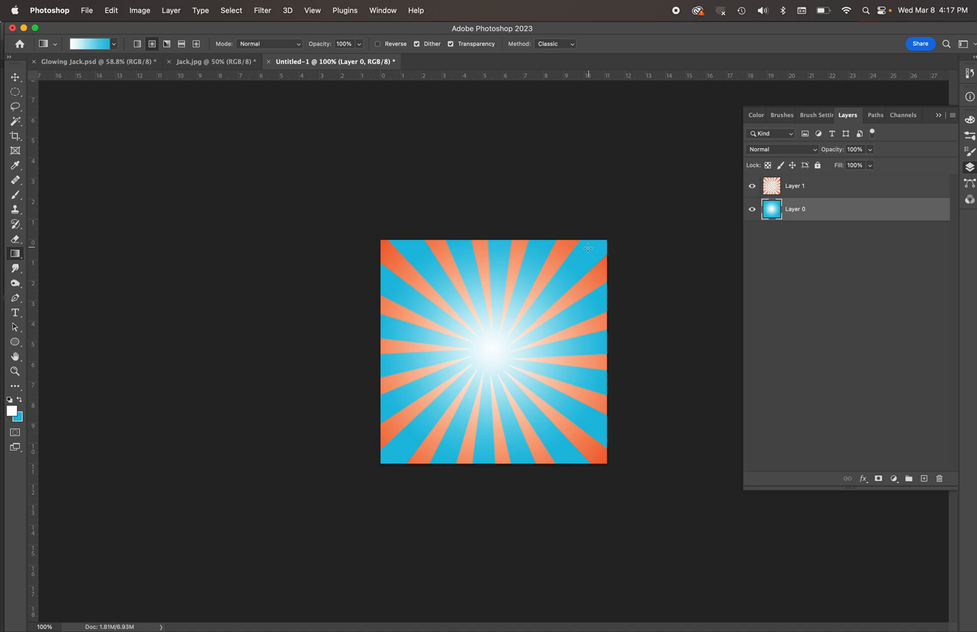
Switch to the Jack.jpg portrait and convert it to grayscale, discarding its color information
{"action": "left_click", "coordinate": [206, 62]}
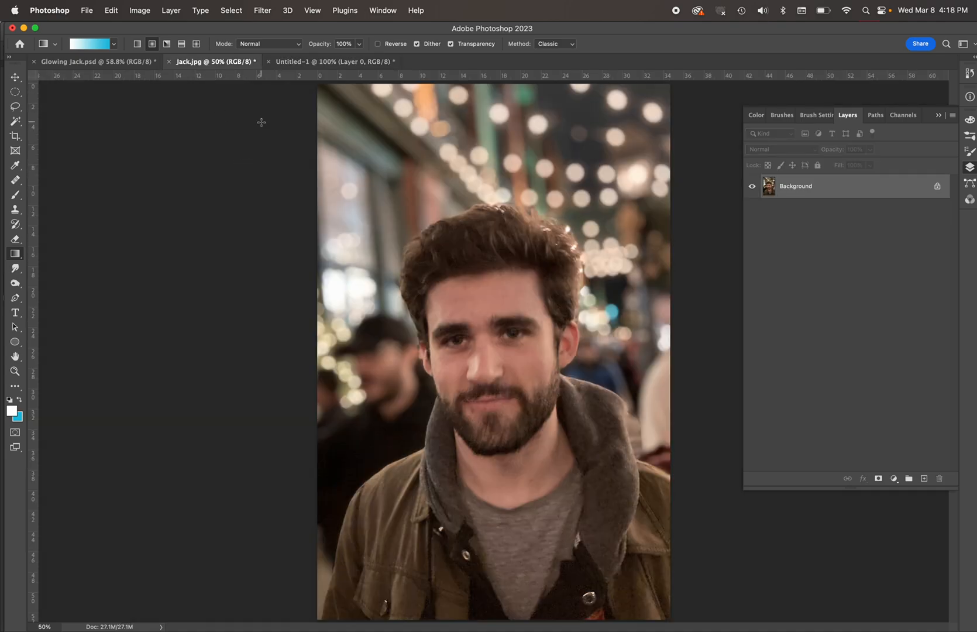
{"action": "left_click", "coordinate": [143, 11]}
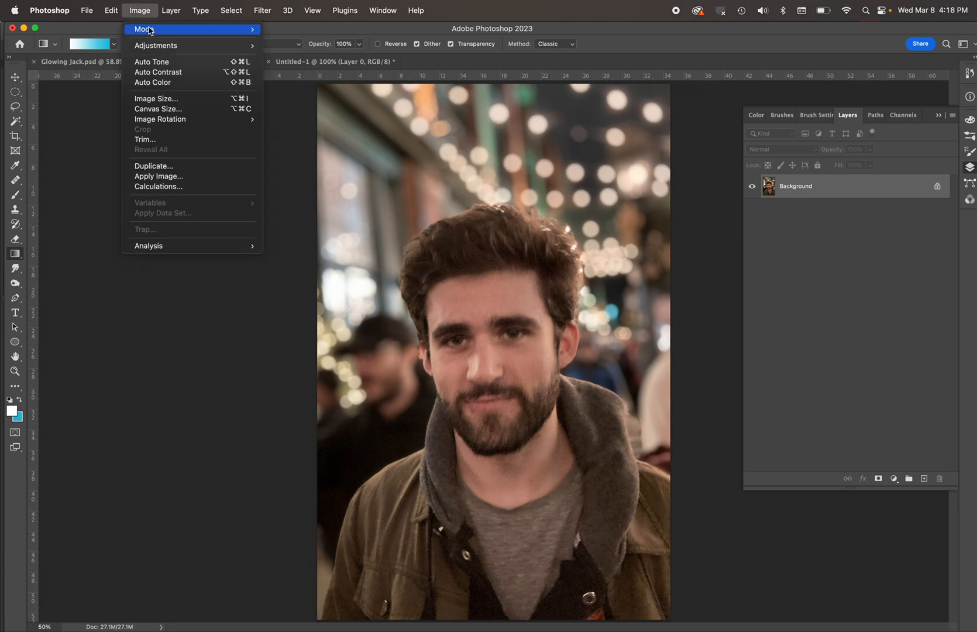
{"action": "mouse_move", "coordinate": [149, 31]}
{"action": "left_click", "coordinate": [281, 39]}
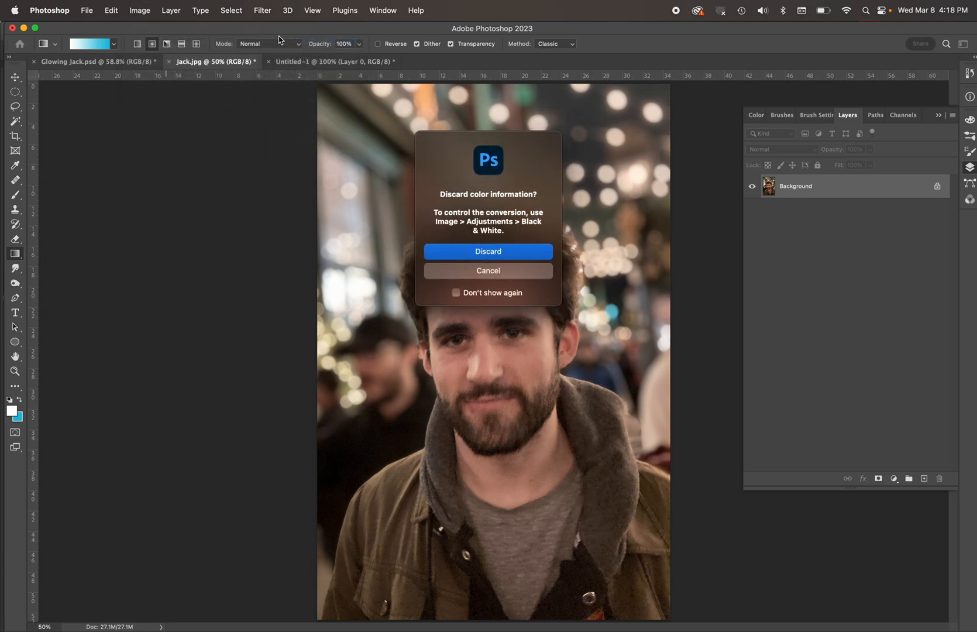
{"action": "left_click", "coordinate": [497, 251]}
{"action": "left_click", "coordinate": [143, 11]}
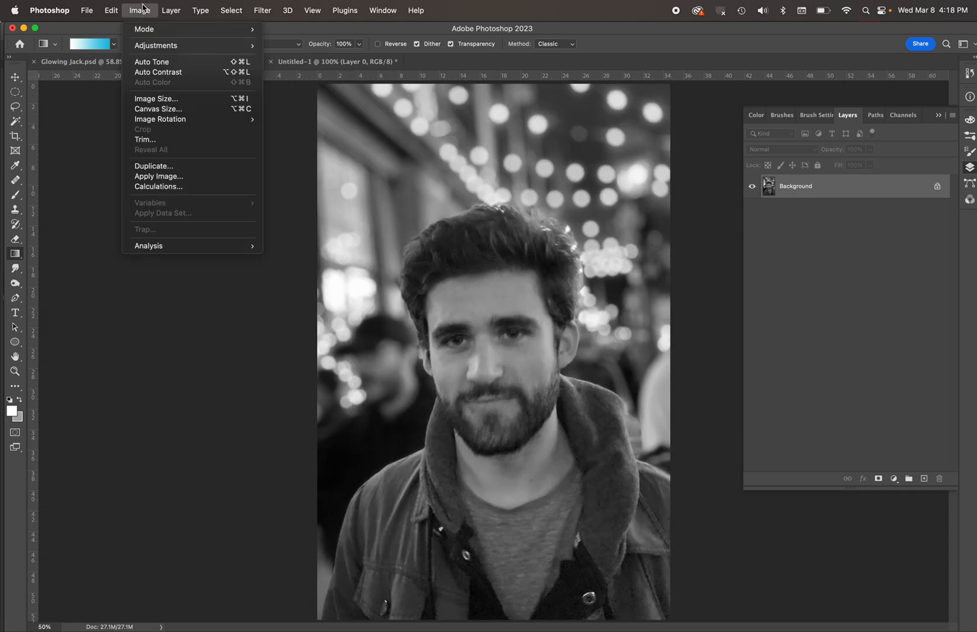
{"action": "mouse_move", "coordinate": [147, 31]}
{"action": "left_click", "coordinate": [296, 59]}
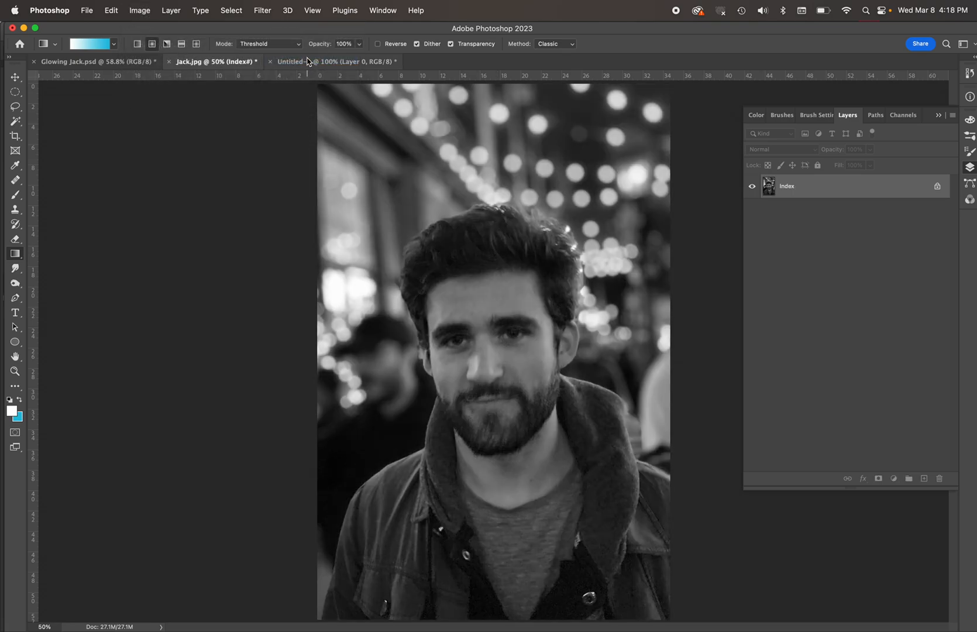
{"action": "key", "text": "super+z"}
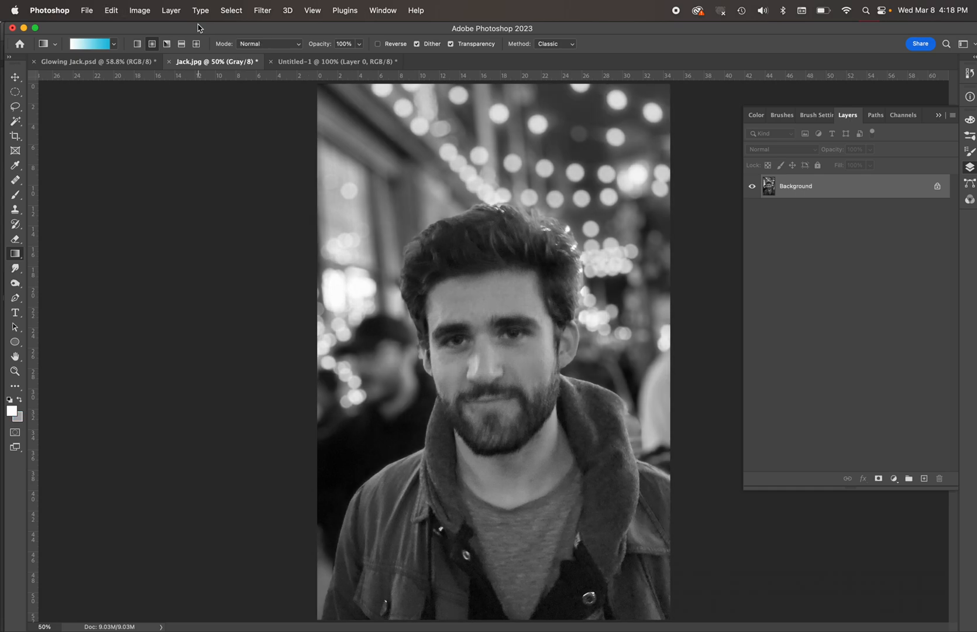
Start converting the grayscale portrait to duotone mode, with Duotone as the type
{"action": "left_click", "coordinate": [140, 10]}
{"action": "mouse_move", "coordinate": [150, 33]}
{"action": "left_click", "coordinate": [298, 57]}
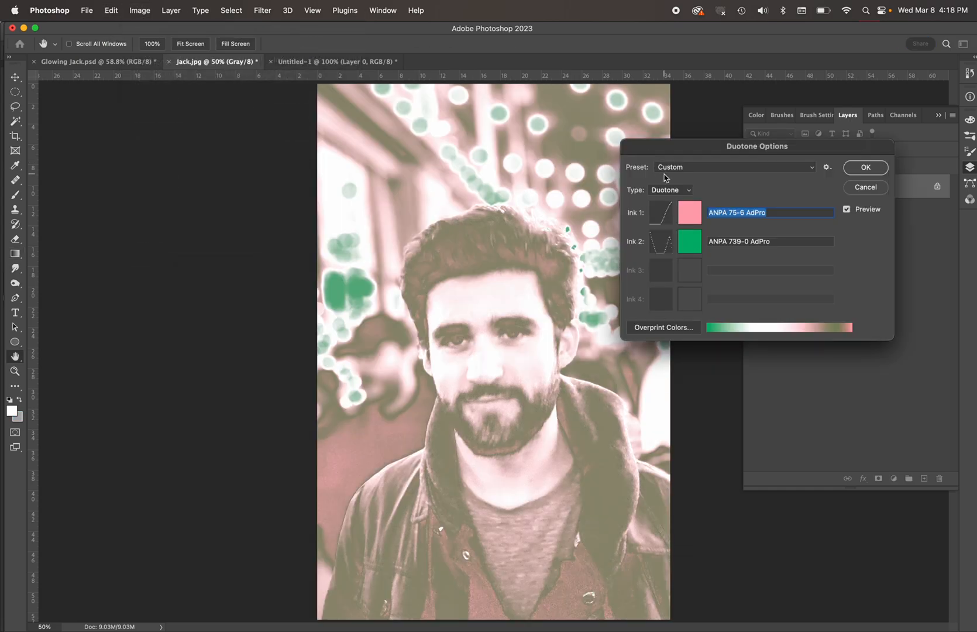
{"action": "left_click", "coordinate": [673, 190]}
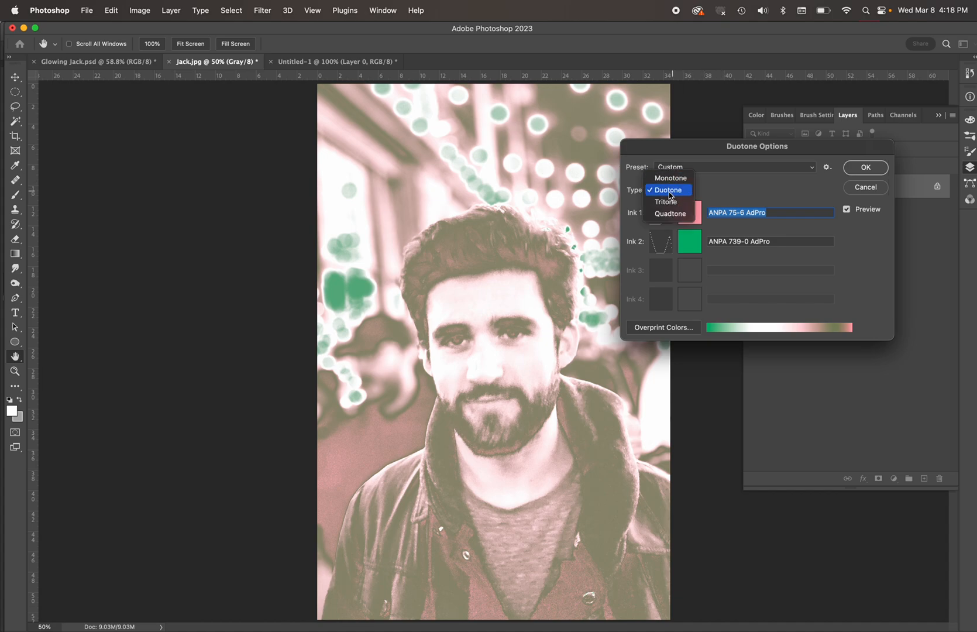
{"action": "left_click", "coordinate": [670, 192]}
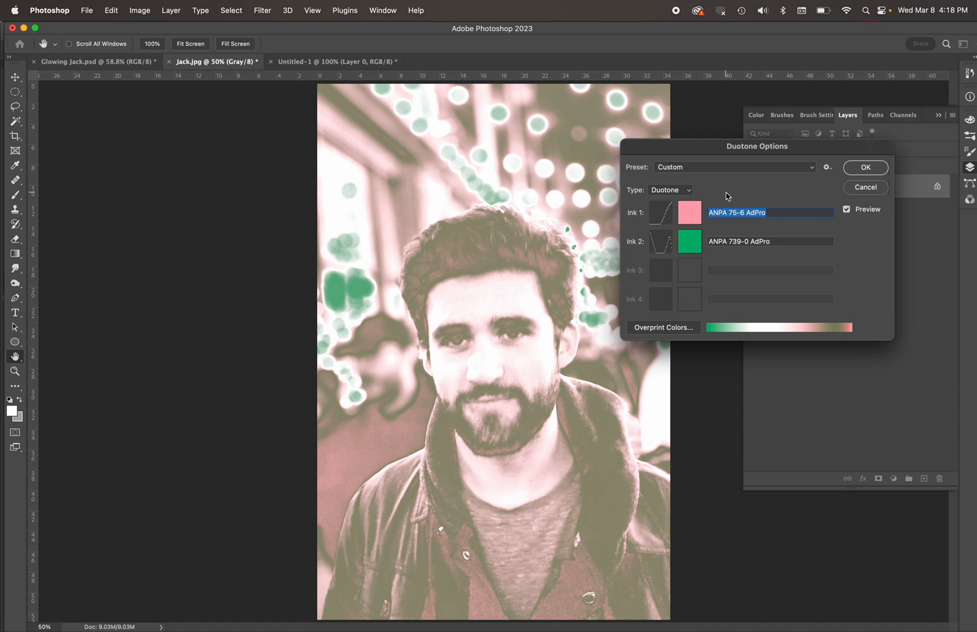
Set the duotone's Ink 1 color to PANTONE P 65-6 C from the PANTONE+ CMYK Coated book
{"action": "left_click", "coordinate": [691, 215]}
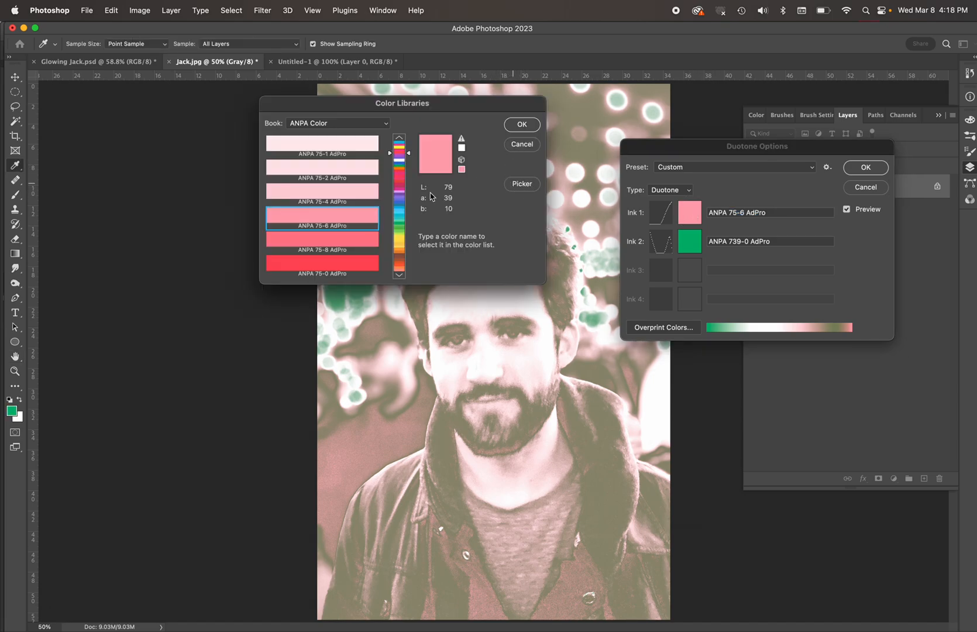
{"action": "left_click", "coordinate": [353, 125]}
{"action": "left_click", "coordinate": [346, 254]}
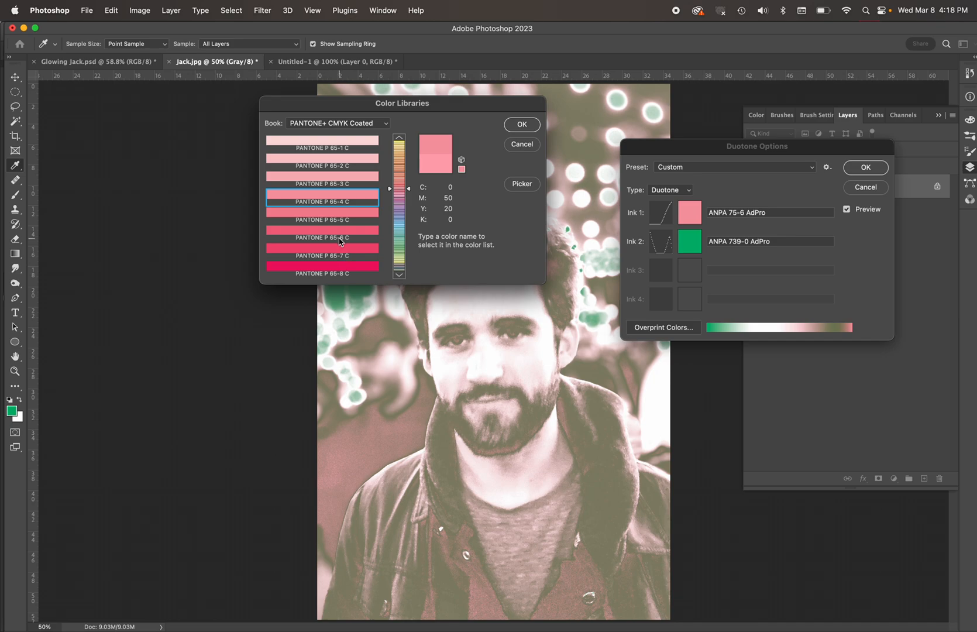
{"action": "left_click", "coordinate": [343, 236]}
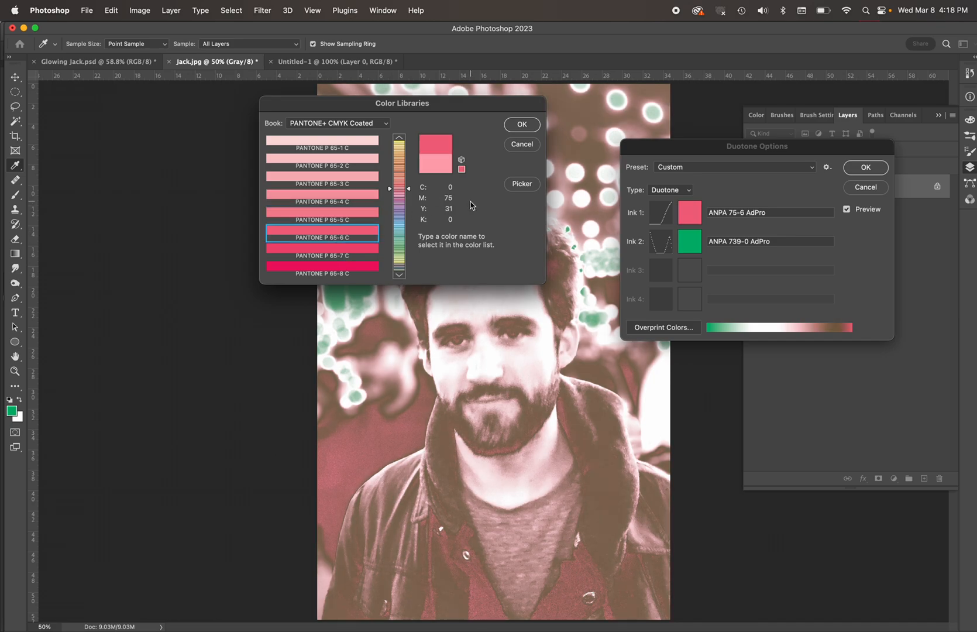
{"action": "left_click", "coordinate": [522, 185]}
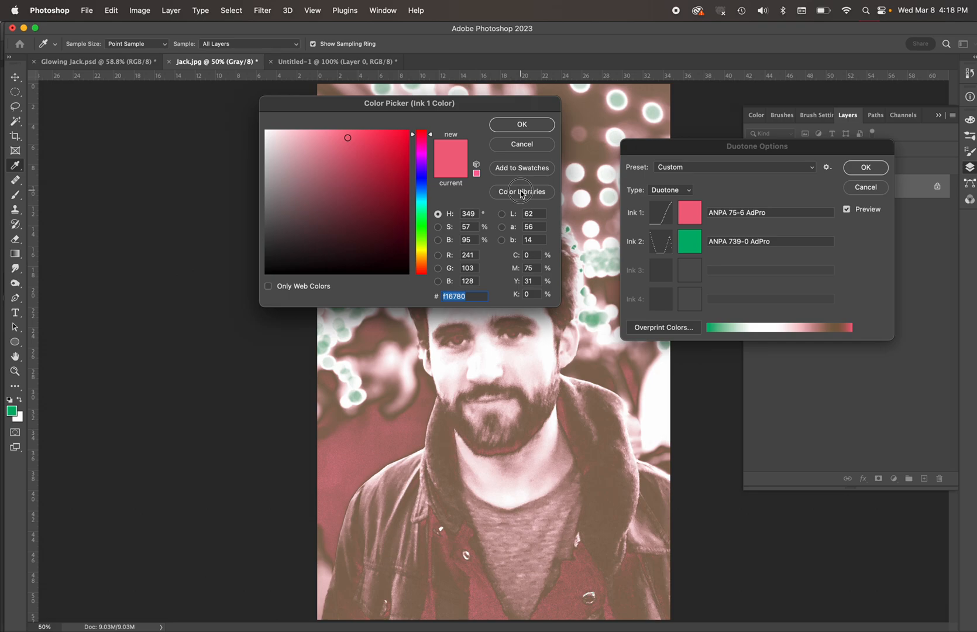
{"action": "left_click", "coordinate": [522, 192]}
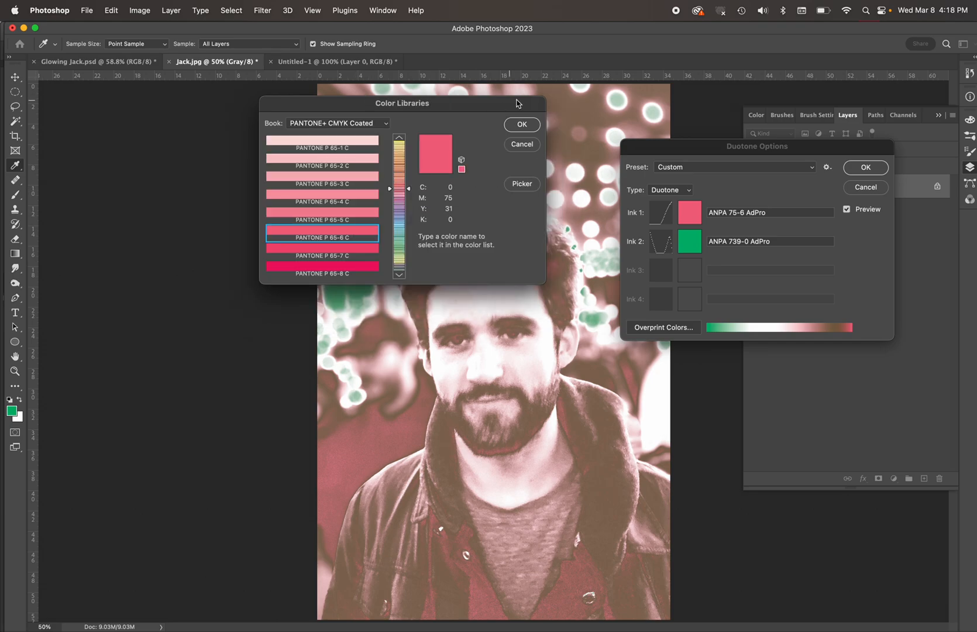
{"action": "left_click", "coordinate": [522, 125]}
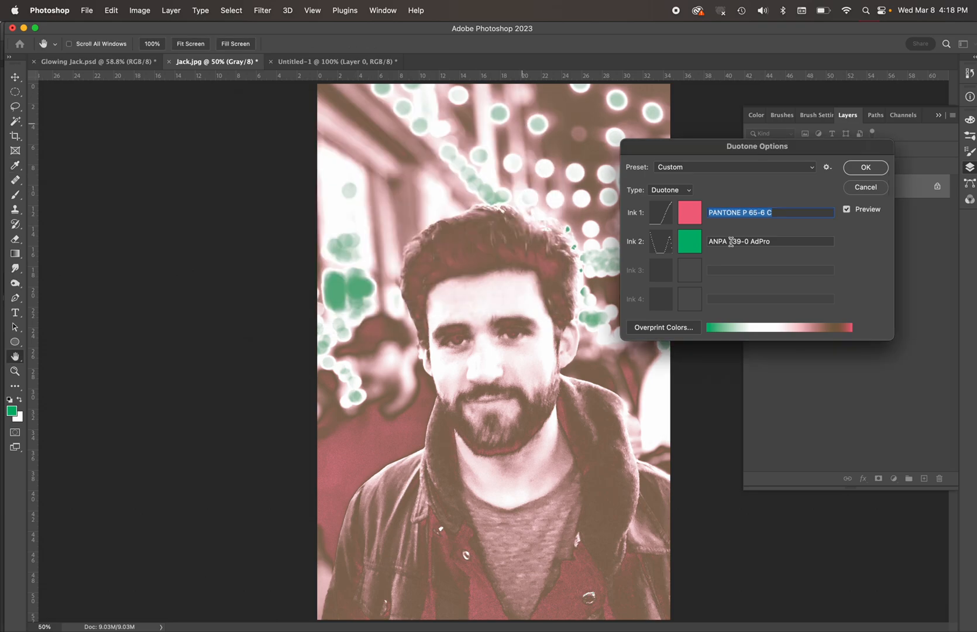
Set the duotone's Ink 2 color to the blue ANPA 701-0 AdPro from the ANPA Color book
{"action": "left_click", "coordinate": [691, 245]}
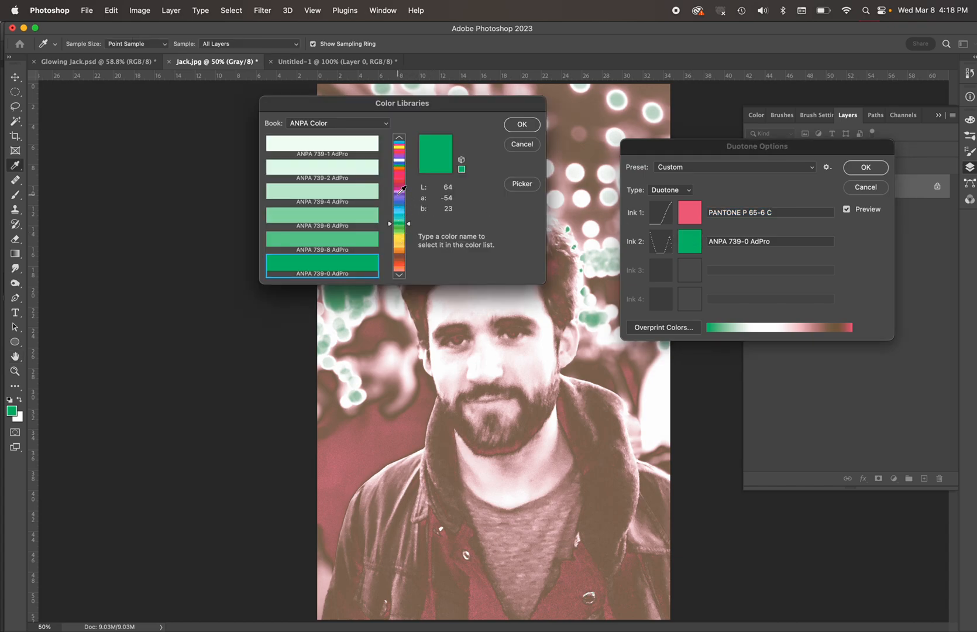
{"action": "left_click", "coordinate": [401, 206]}
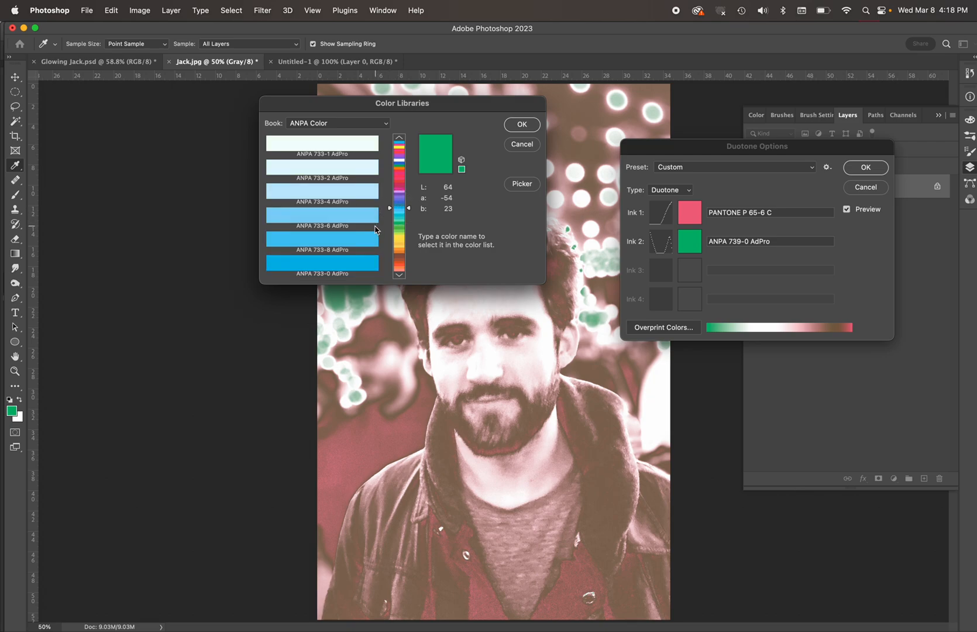
{"action": "left_click", "coordinate": [398, 275]}
{"action": "left_click", "coordinate": [399, 275]}
{"action": "left_click", "coordinate": [399, 275]}
{"action": "left_click", "coordinate": [399, 275]}
{"action": "left_click", "coordinate": [399, 275]}
{"action": "left_click", "coordinate": [399, 274]}
{"action": "left_click", "coordinate": [399, 275]}
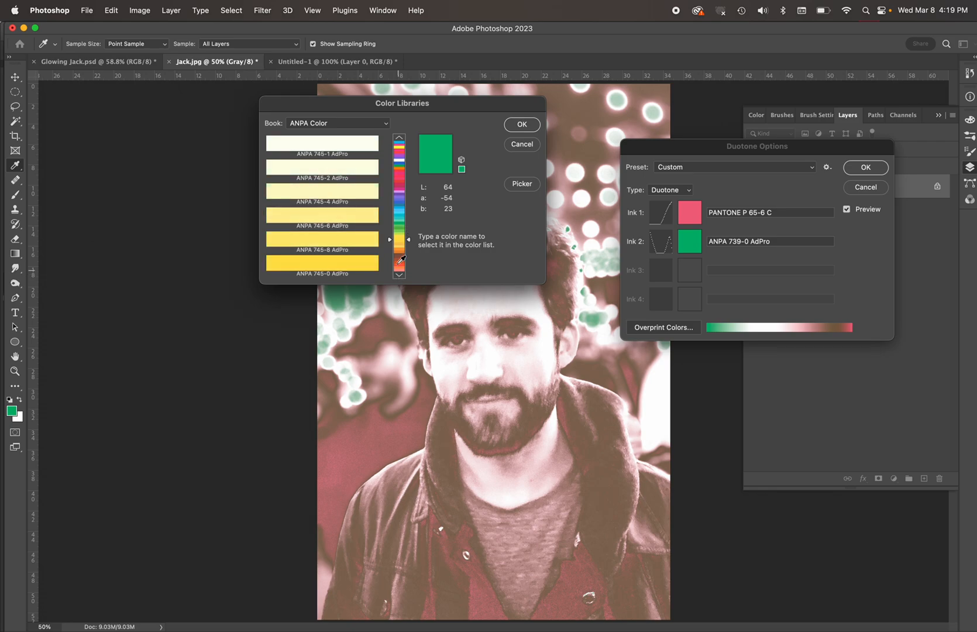
{"action": "left_click", "coordinate": [408, 161]}
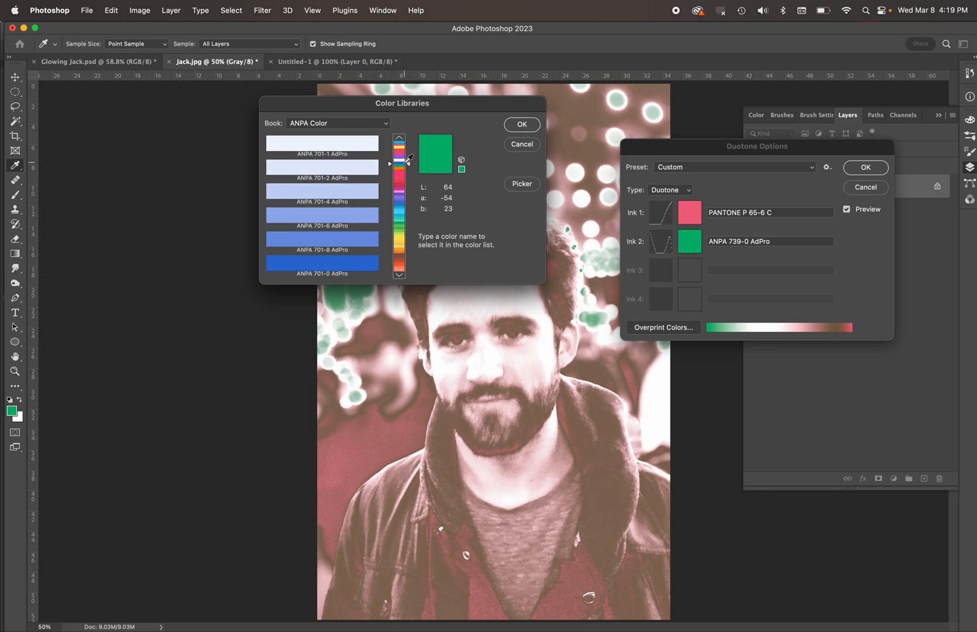
{"action": "left_click", "coordinate": [356, 263]}
{"action": "left_click", "coordinate": [522, 125]}
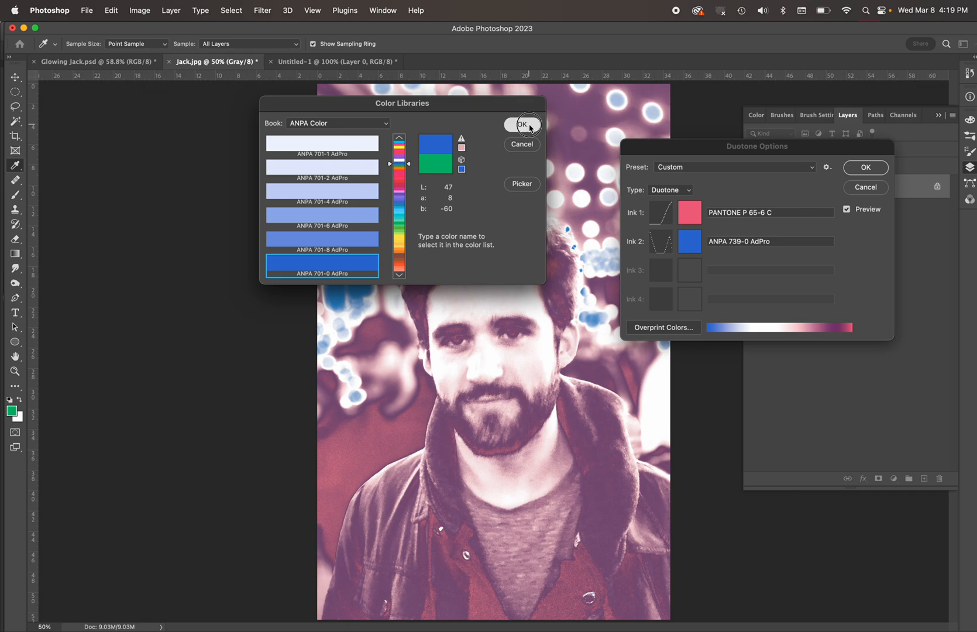
Review the duotone curves of Ink 1 and Ink 2
{"action": "left_click", "coordinate": [662, 214]}
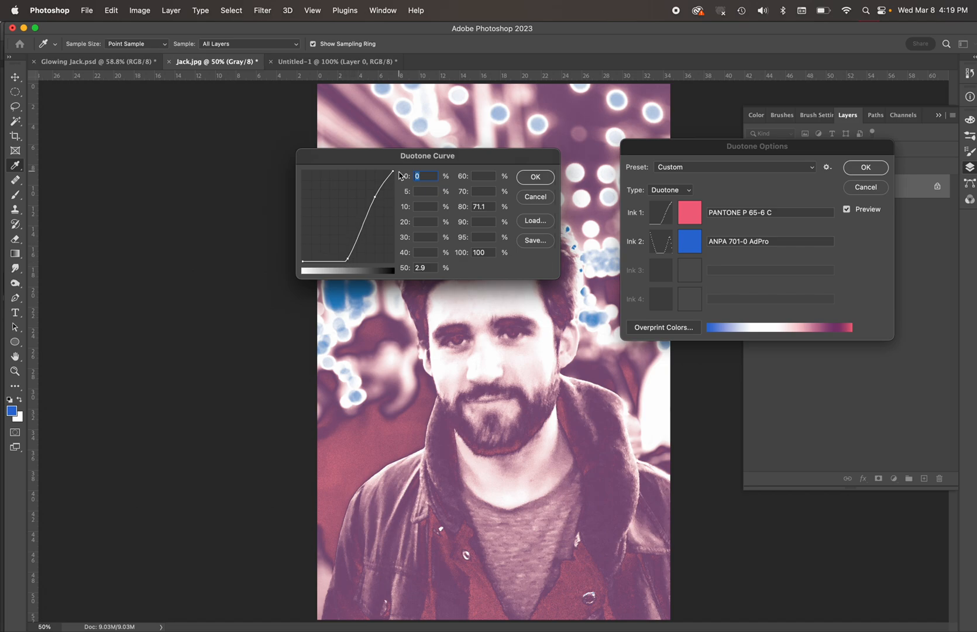
{"action": "left_click", "coordinate": [543, 177]}
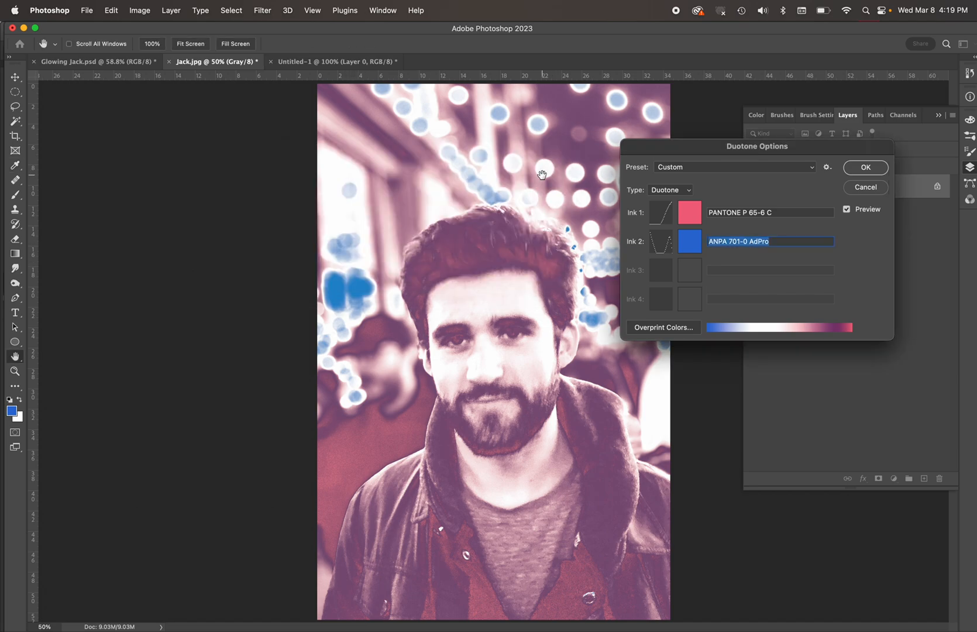
{"action": "left_click", "coordinate": [662, 243]}
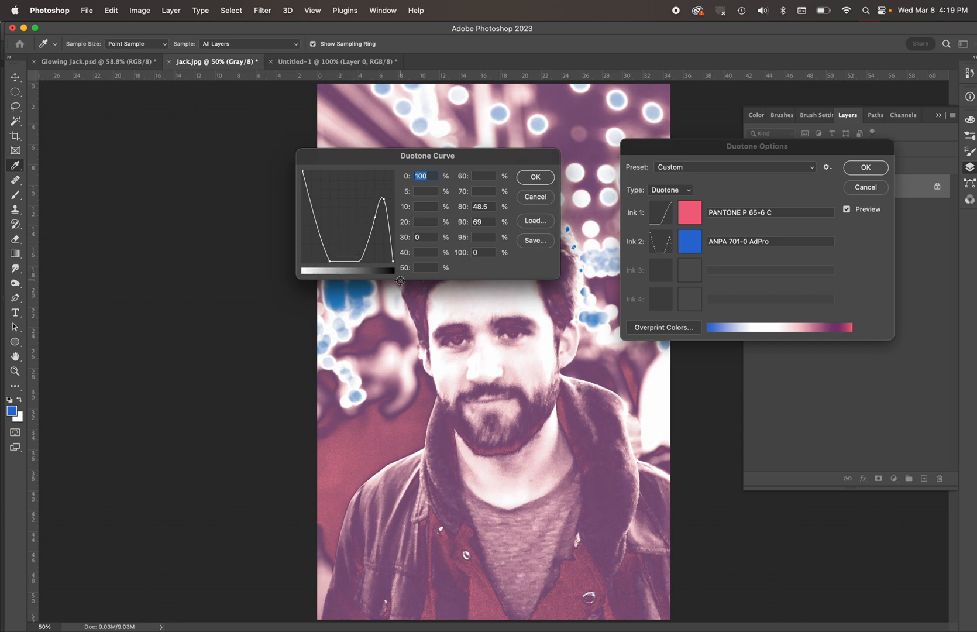
{"action": "left_click", "coordinate": [541, 180]}
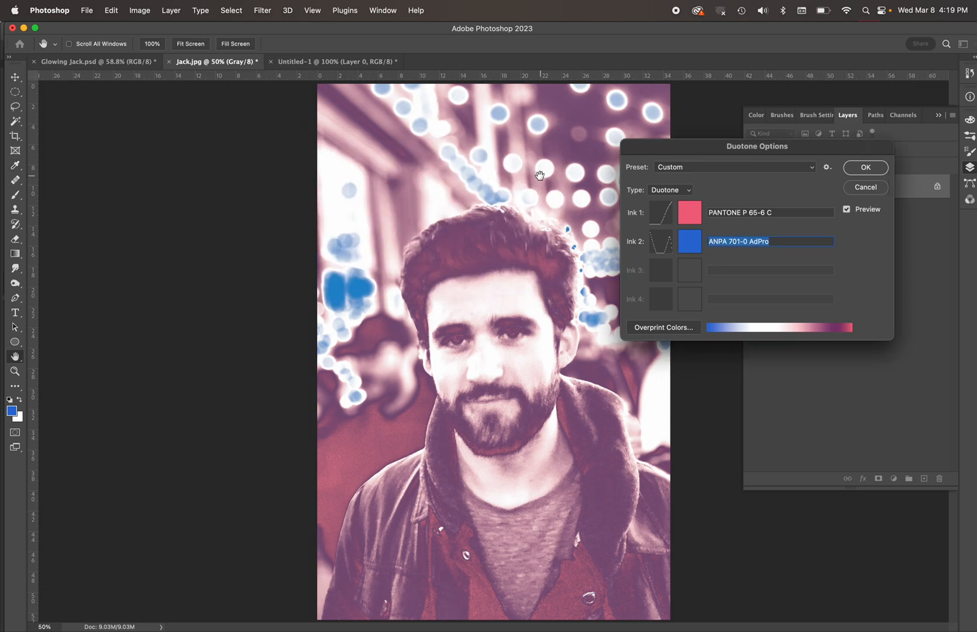
Reshape Ink 2's duotone curve with 95.4% at the 10 point and 5.7% at the 30 point, and apply the duotone
{"action": "left_click", "coordinate": [660, 242]}
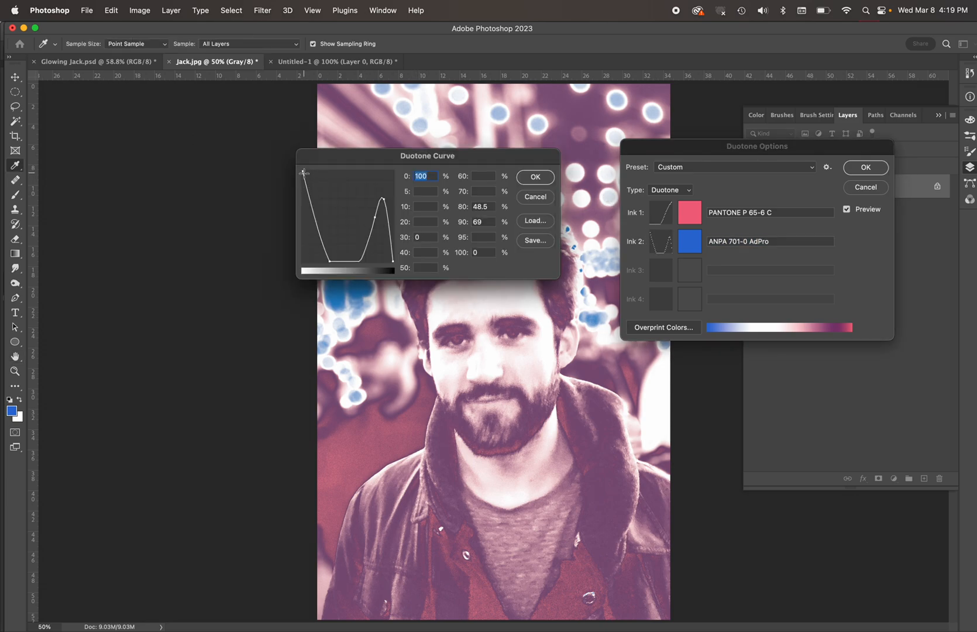
{"action": "left_click_drag", "start_coordinate": [302, 172], "coordinate": [325, 175]}
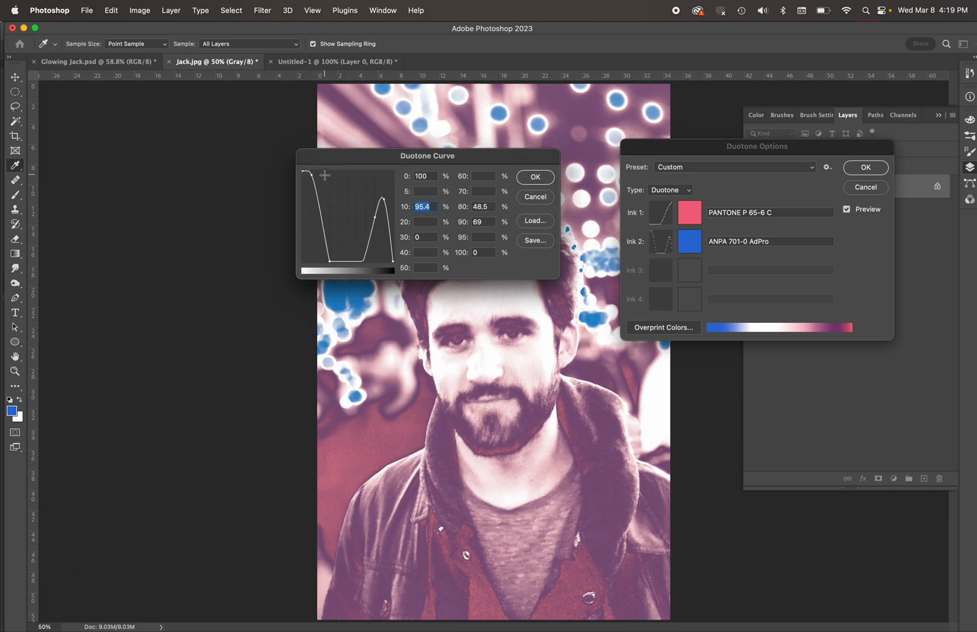
{"action": "mouse_move", "coordinate": [329, 261]}
{"action": "left_mouse_down"}
{"action": "mouse_move", "coordinate": [333, 179]}
{"action": "mouse_move", "coordinate": [318, 255]}
{"action": "left_mouse_up"}
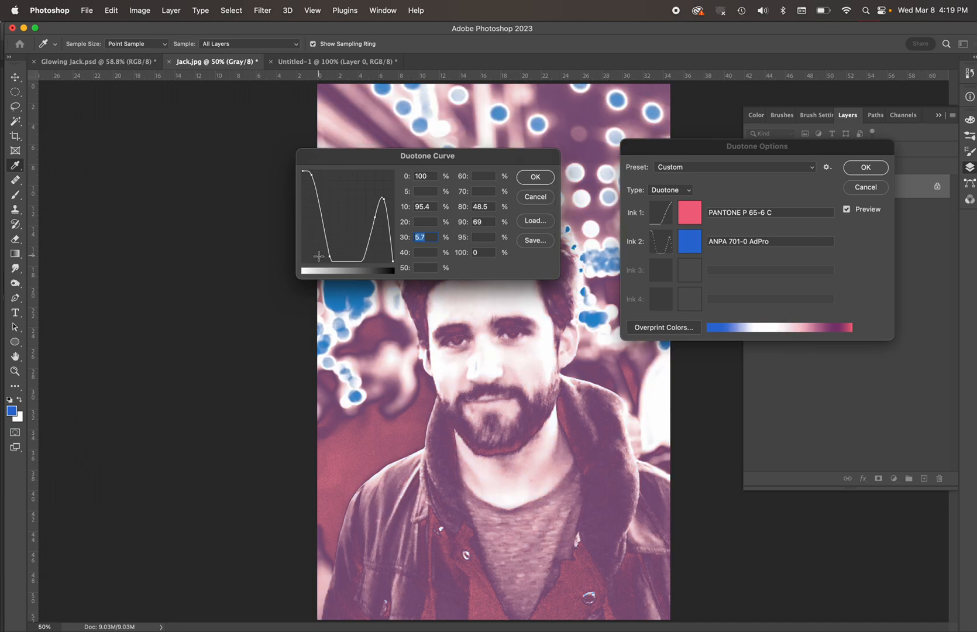
{"action": "left_click", "coordinate": [538, 179]}
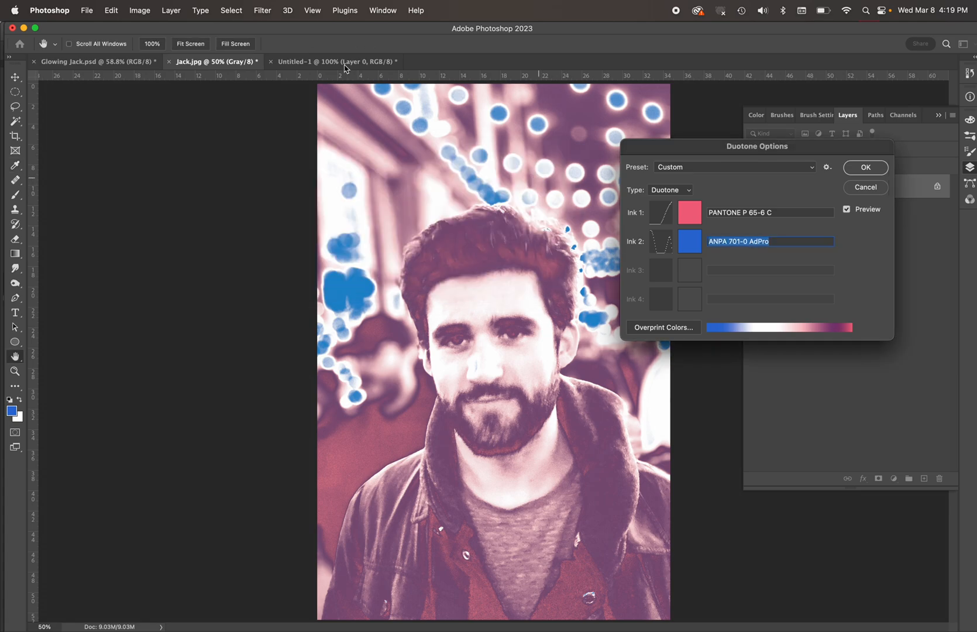
{"action": "left_click", "coordinate": [878, 172]}
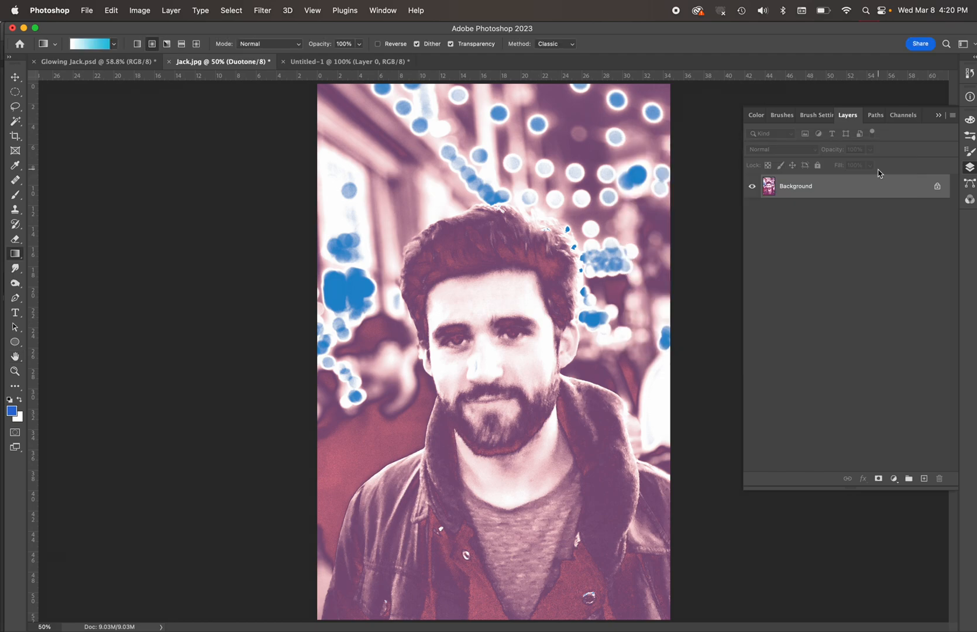
Unlock the portrait's Background layer so it becomes a regular layer
{"action": "left_click", "coordinate": [140, 12]}
{"action": "mouse_move", "coordinate": [228, 11]}
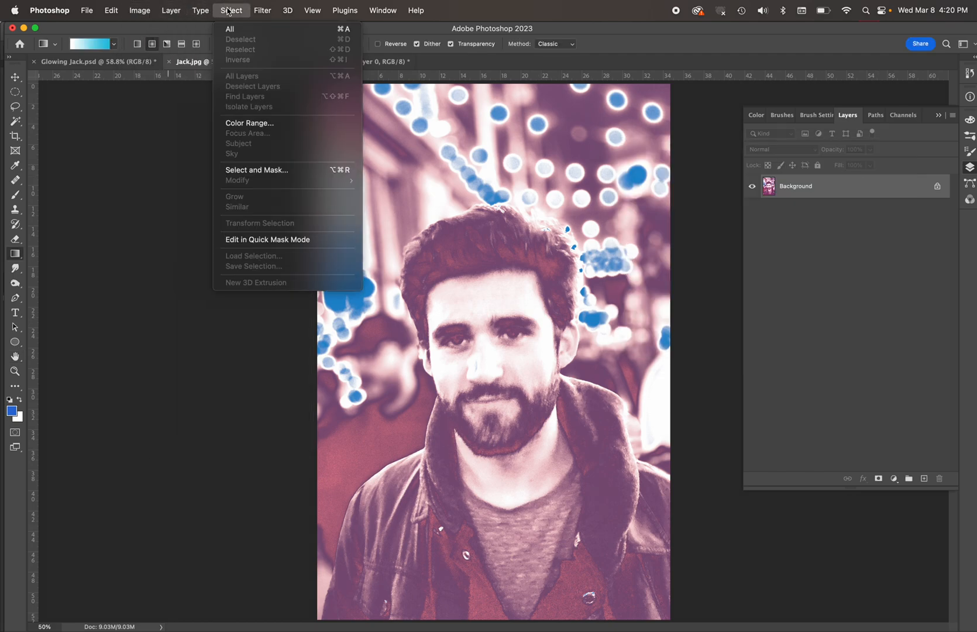
{"action": "left_click", "coordinate": [173, 193]}
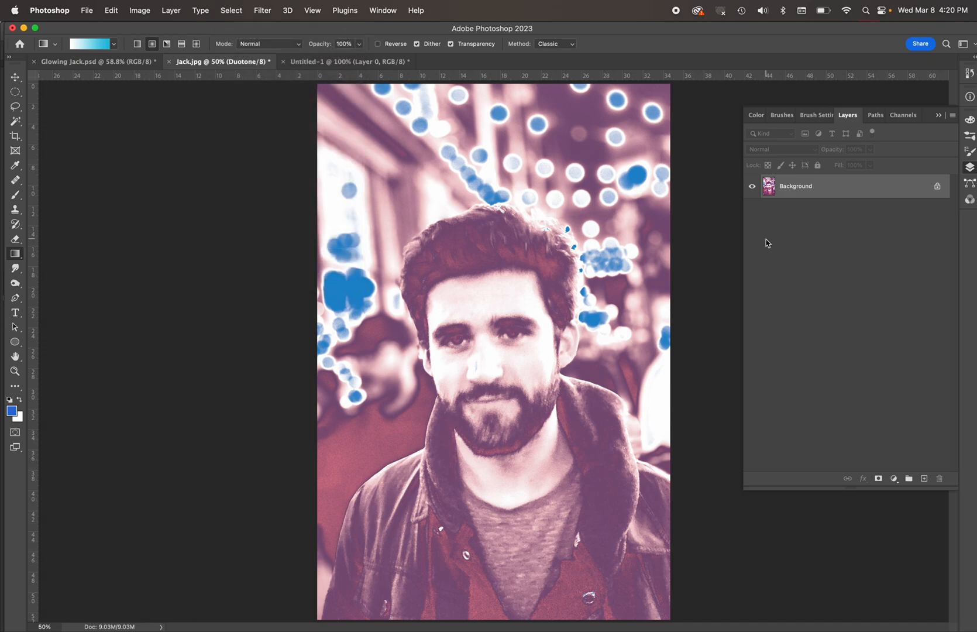
{"action": "left_click", "coordinate": [936, 186]}
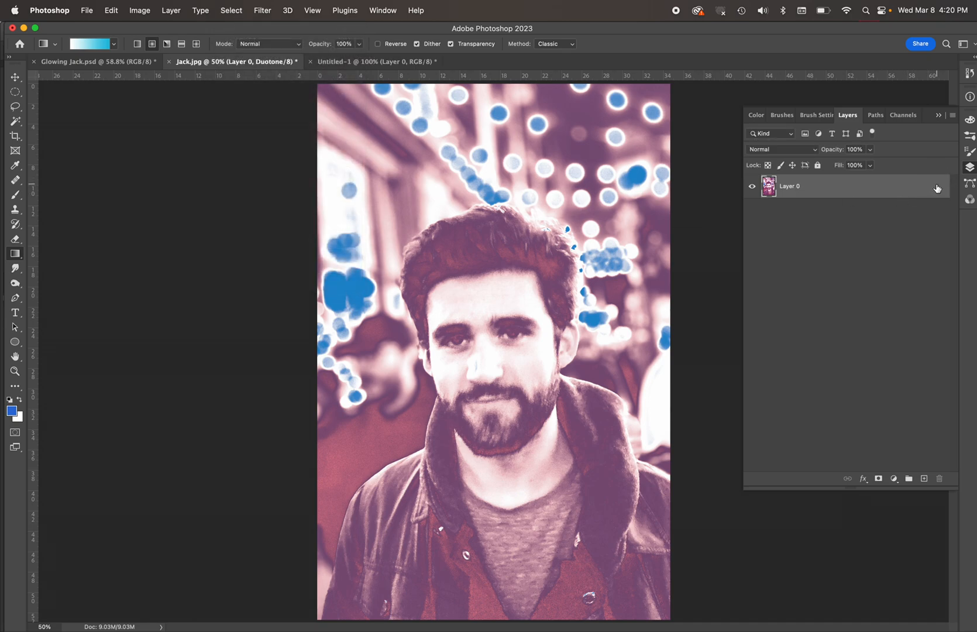
{"action": "left_click", "coordinate": [175, 11]}
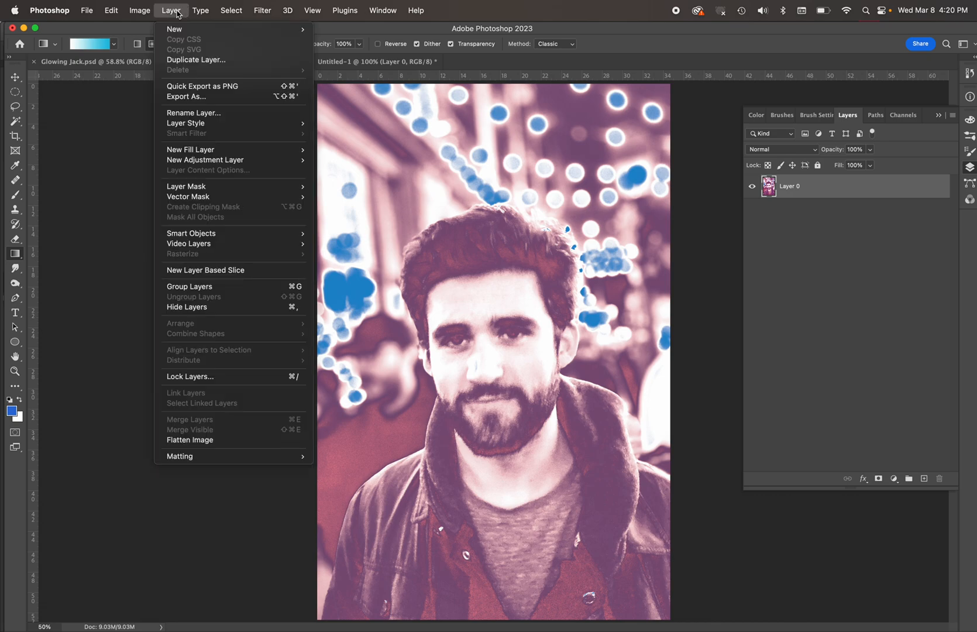
{"action": "mouse_move", "coordinate": [238, 11]}
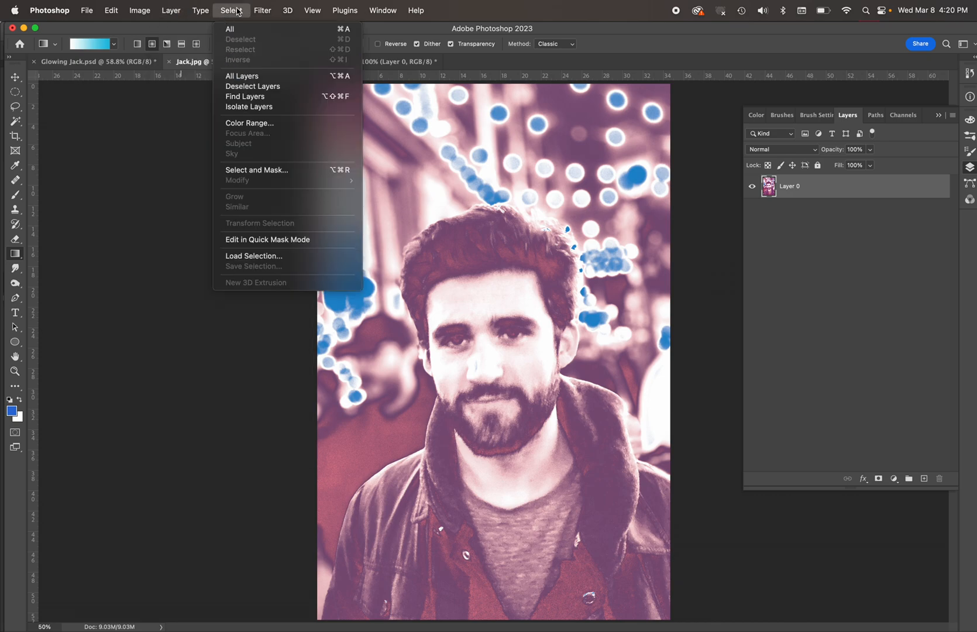
{"action": "left_click", "coordinate": [166, 142]}
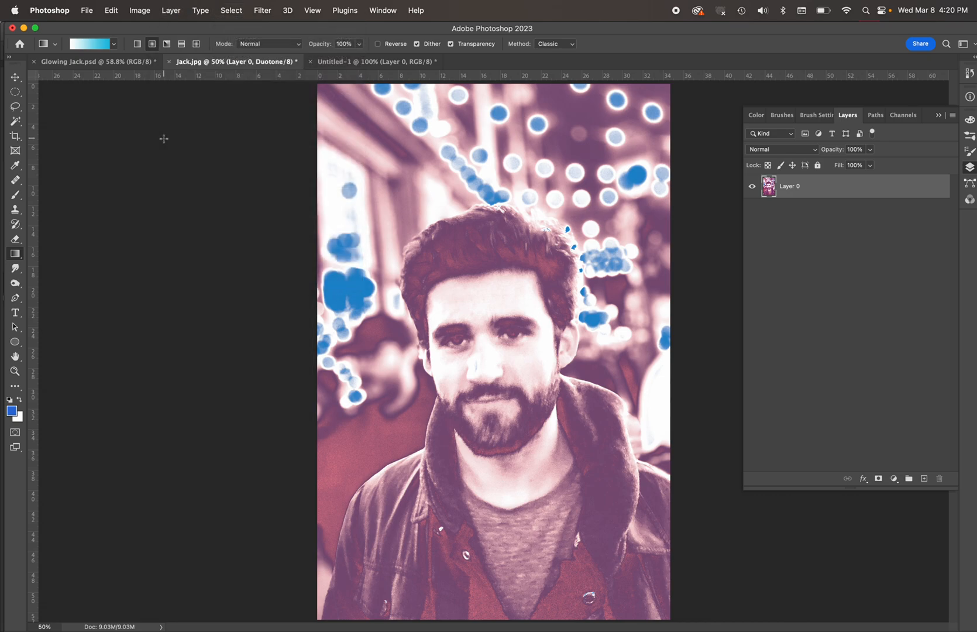
Convert the duotone portrait to RGB Color mode and select its subject automatically
{"action": "left_click", "coordinate": [139, 10]}
{"action": "mouse_move", "coordinate": [231, 29]}
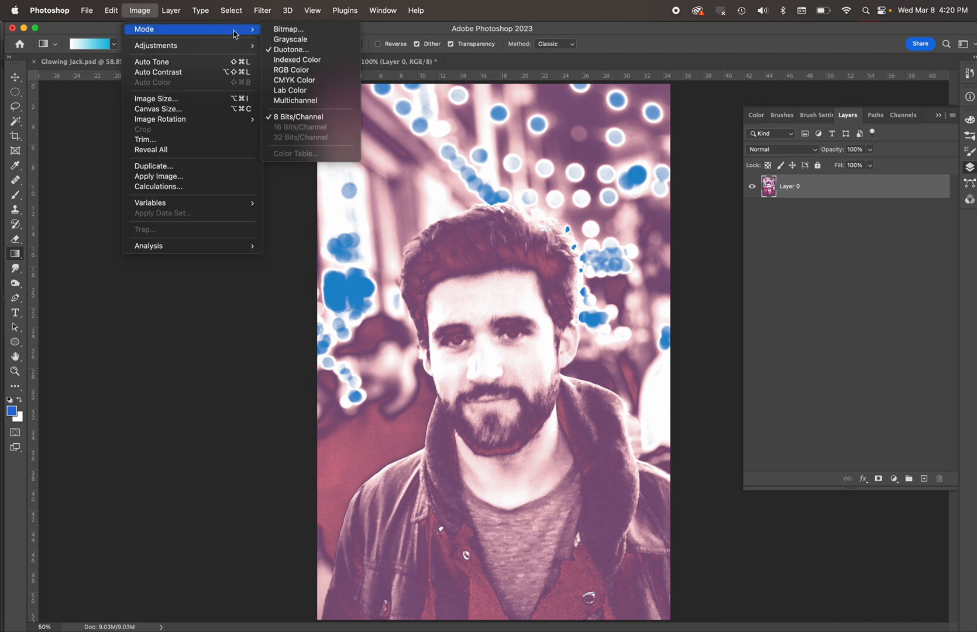
{"action": "left_click", "coordinate": [292, 70]}
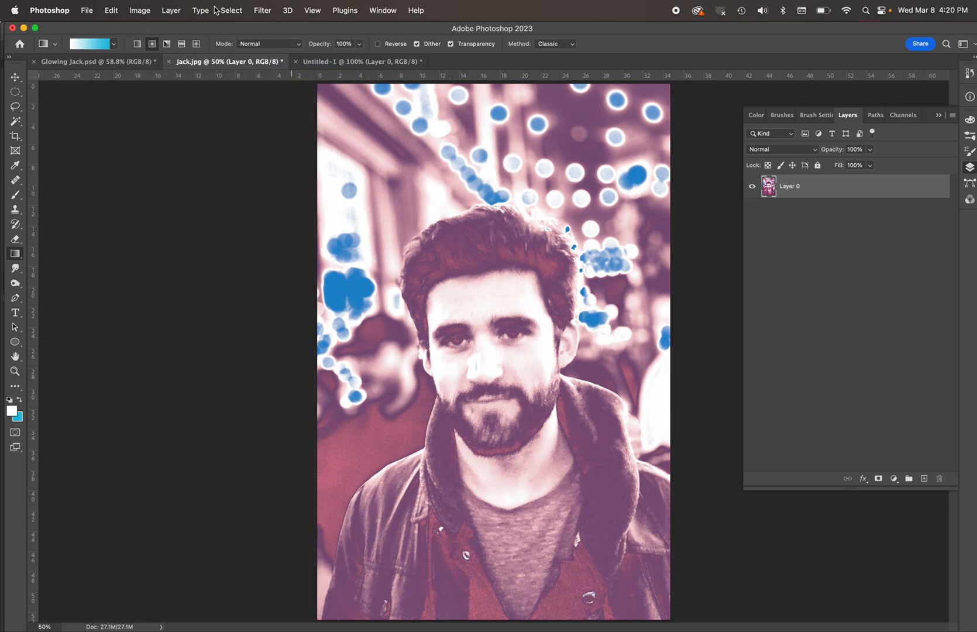
{"action": "left_click", "coordinate": [236, 13]}
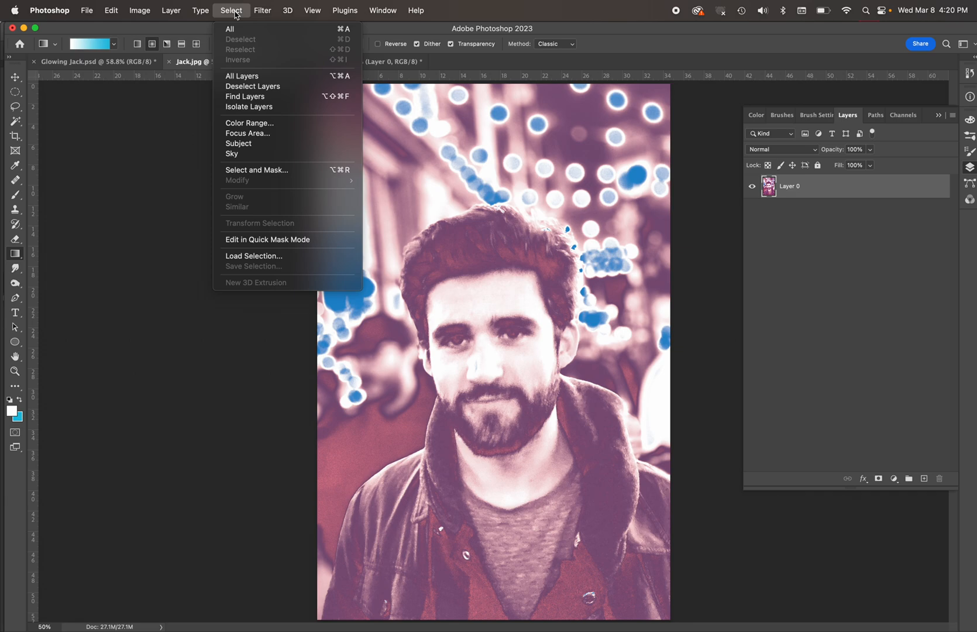
{"action": "left_click", "coordinate": [239, 144]}
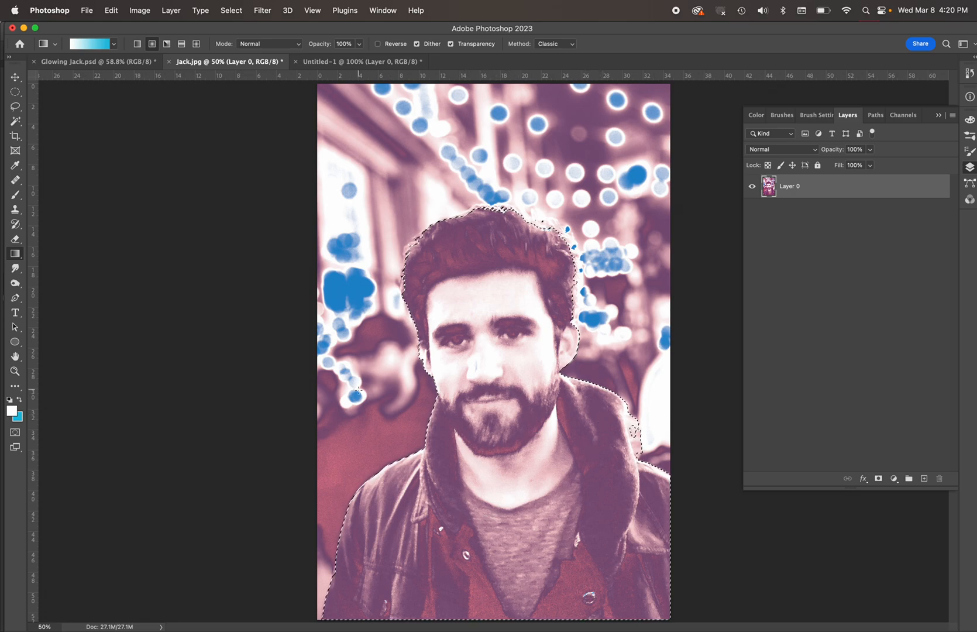
Subtract the neck and body from the selection with the Lasso tool, following the jawline so only the head stays selected
{"action": "left_click", "coordinate": [16, 107]}
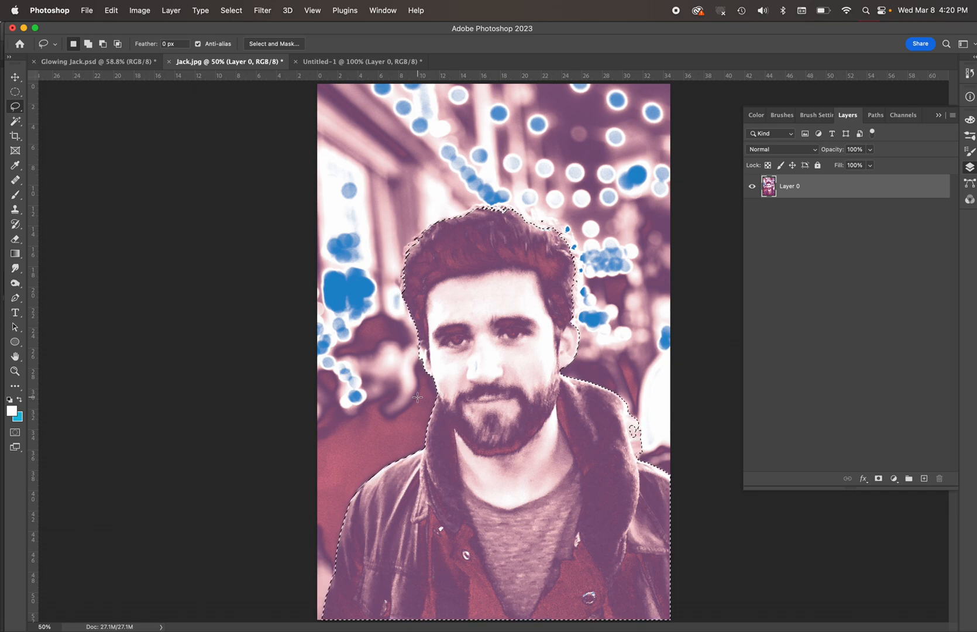
{"action": "key", "text": "alt"}
{"action": "key", "text": "alt"}
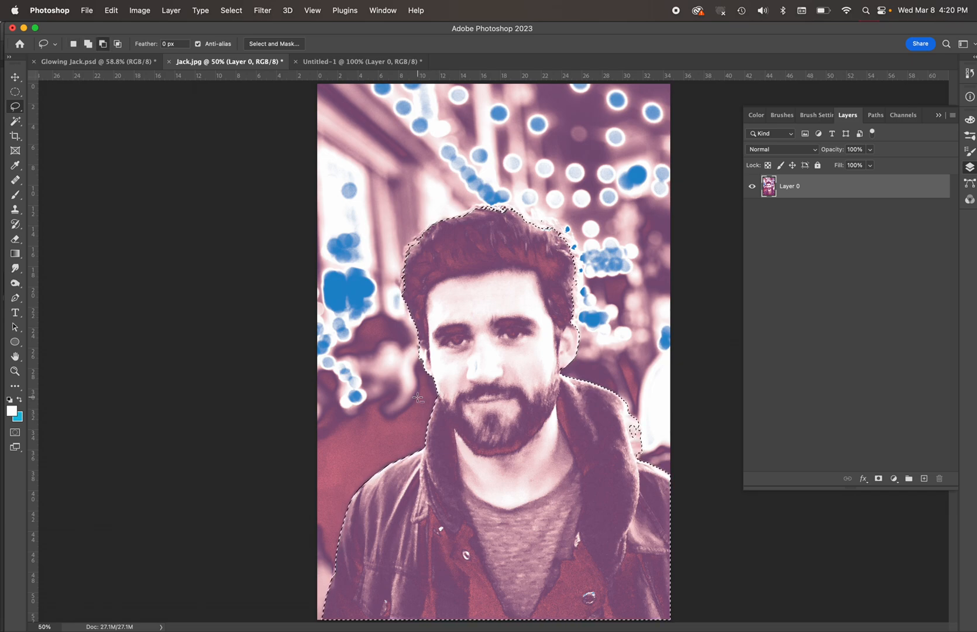
{"action": "key", "text": "alt"}
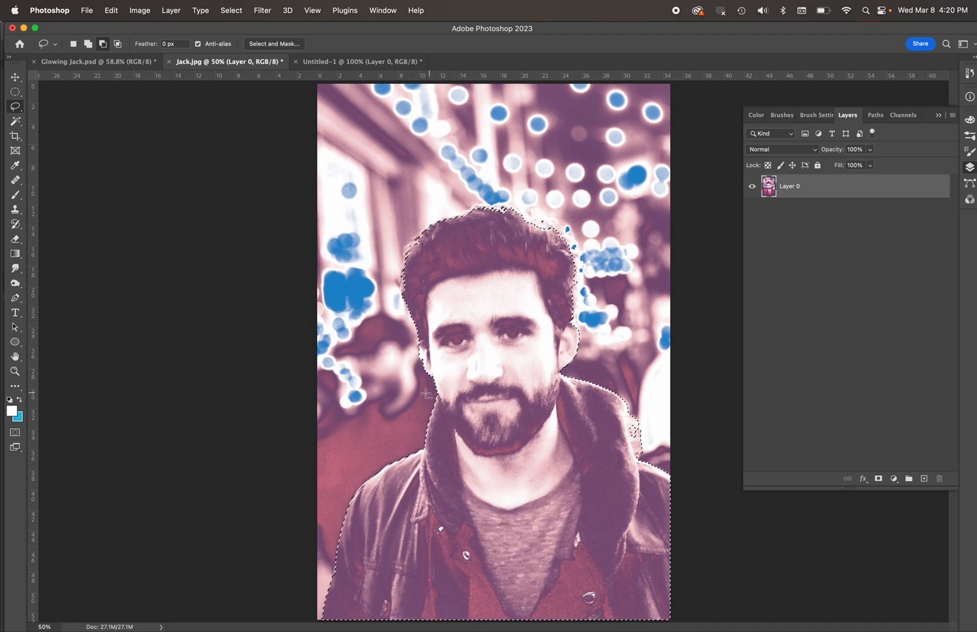
{"action": "key", "text": "alt"}
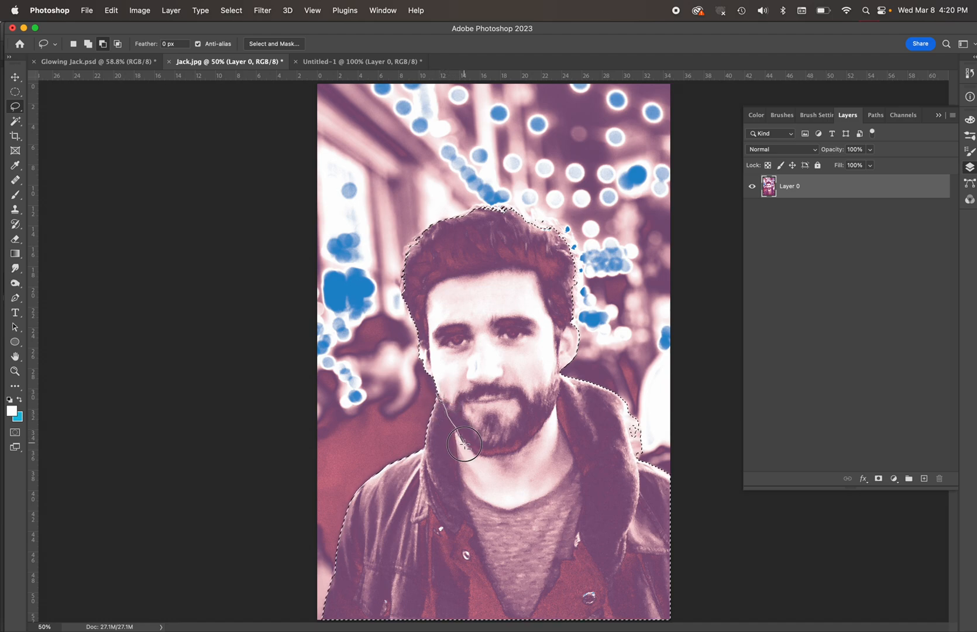
{"action": "mouse_move", "coordinate": [472, 452]}
{"action": "left_mouse_down"}
{"action": "mouse_move", "coordinate": [526, 443]}
{"action": "mouse_move", "coordinate": [549, 417]}
{"action": "mouse_move", "coordinate": [559, 383]}
{"action": "mouse_move", "coordinate": [620, 386]}
{"action": "mouse_move", "coordinate": [647, 399]}
{"action": "mouse_move", "coordinate": [685, 445]}
{"action": "mouse_move", "coordinate": [697, 526]}
{"action": "mouse_move", "coordinate": [682, 623]}
{"action": "mouse_move", "coordinate": [316, 627]}
{"action": "mouse_move", "coordinate": [277, 610]}
{"action": "mouse_move", "coordinate": [311, 530]}
{"action": "mouse_move", "coordinate": [356, 469]}
{"action": "mouse_move", "coordinate": [442, 390]}
{"action": "mouse_move", "coordinate": [436, 395]}
{"action": "left_mouse_up"}
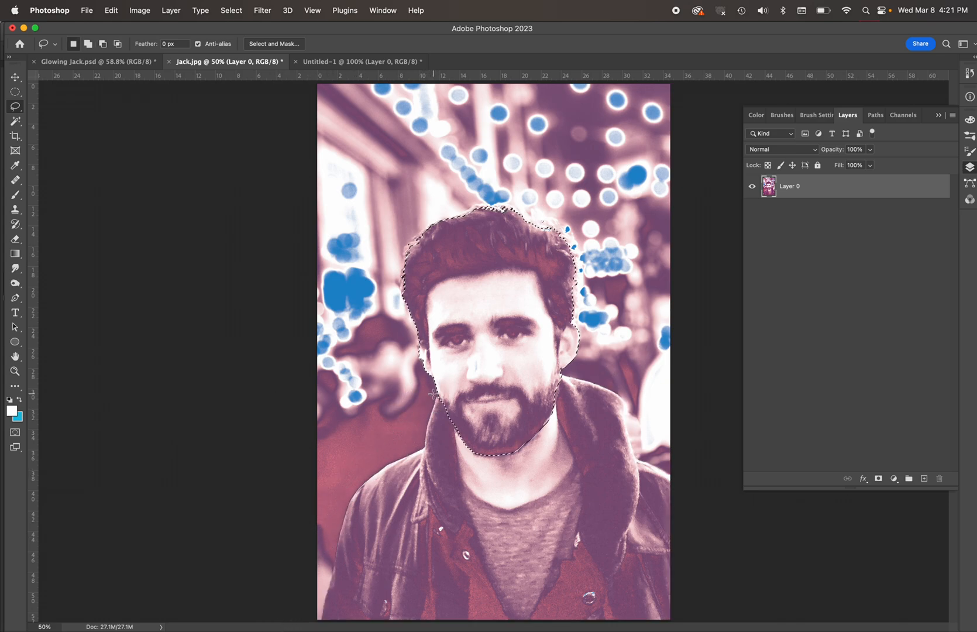
Feather the head selection by 5 pixels
{"action": "right_click", "coordinate": [472, 389]}
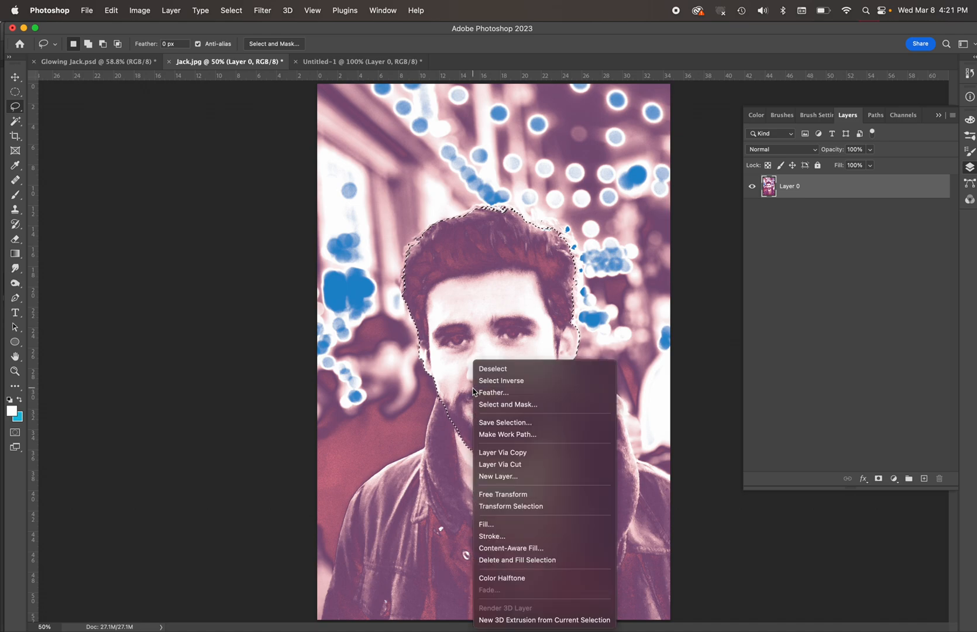
{"action": "left_click", "coordinate": [490, 393]}
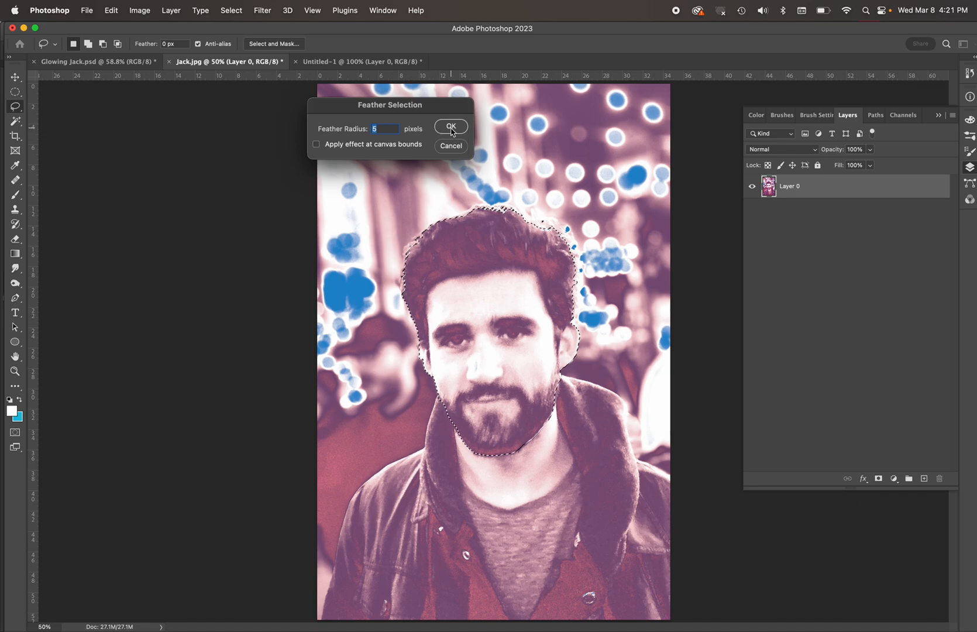
{"action": "left_click", "coordinate": [450, 126]}
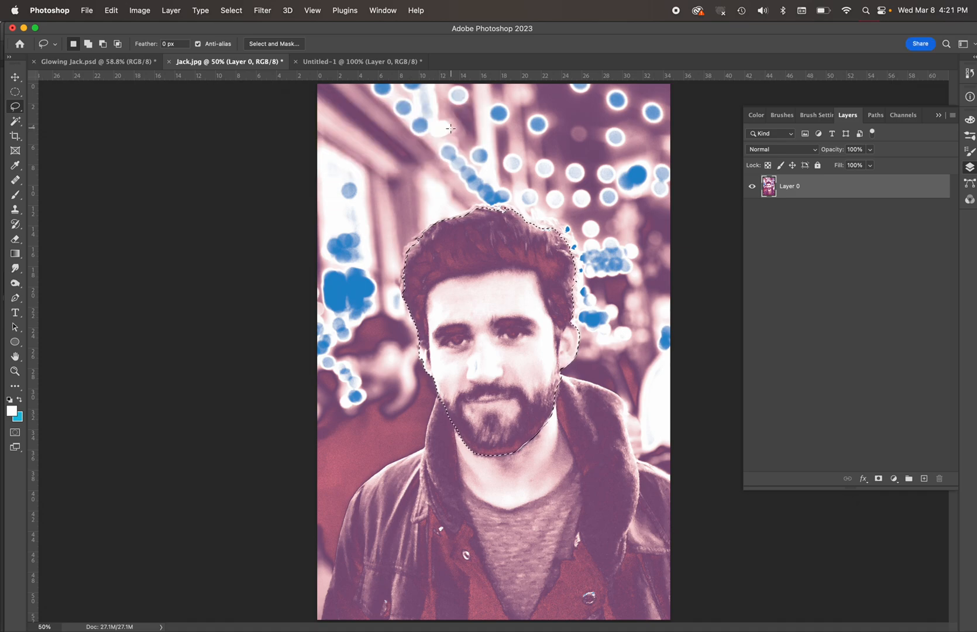
Copy the selected head into the Untitled-1 sunburst document, scale it to about 29.66%, and center it on the rays
{"action": "left_click", "coordinate": [347, 62]}
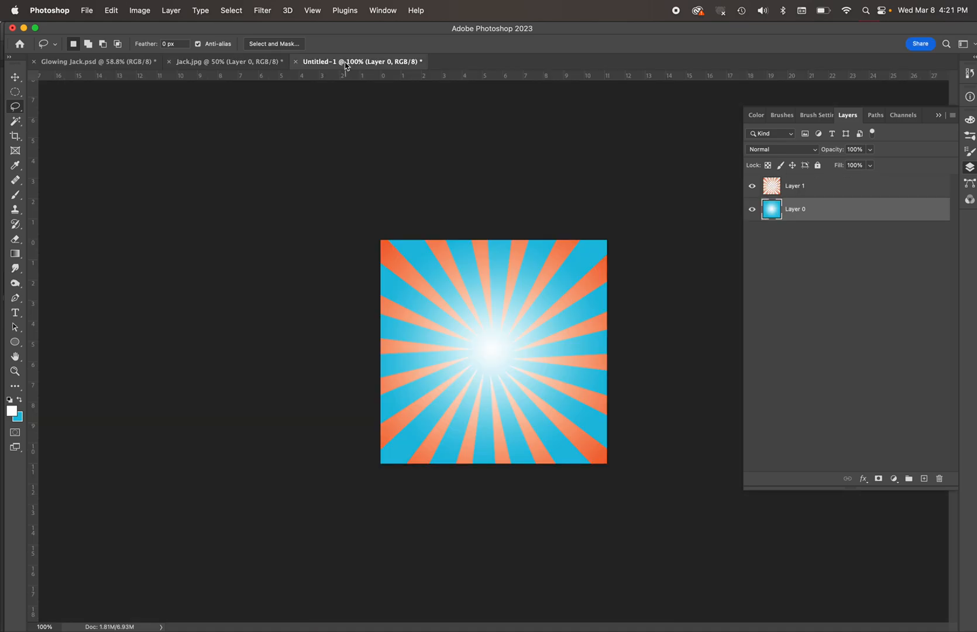
{"action": "key", "text": "super+v"}
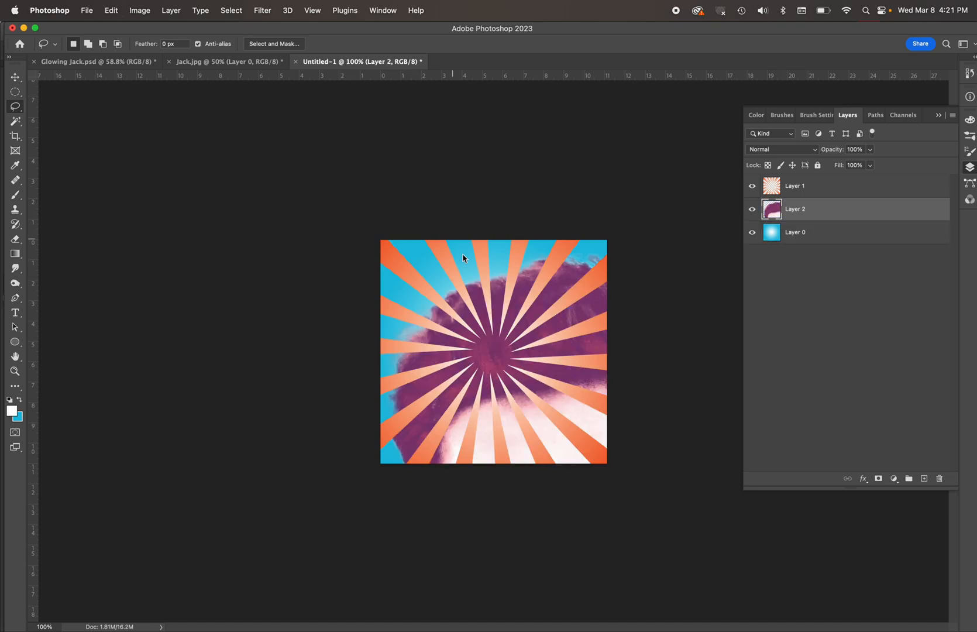
{"action": "key", "text": "super+t"}
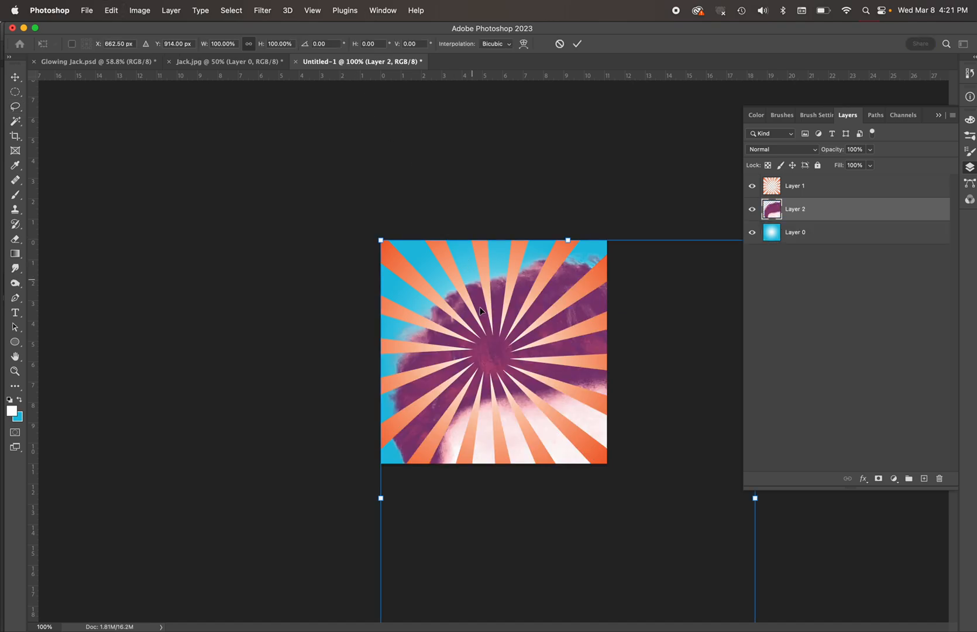
{"action": "left_click_drag", "start_coordinate": [377, 237], "coordinate": [649, 560]}
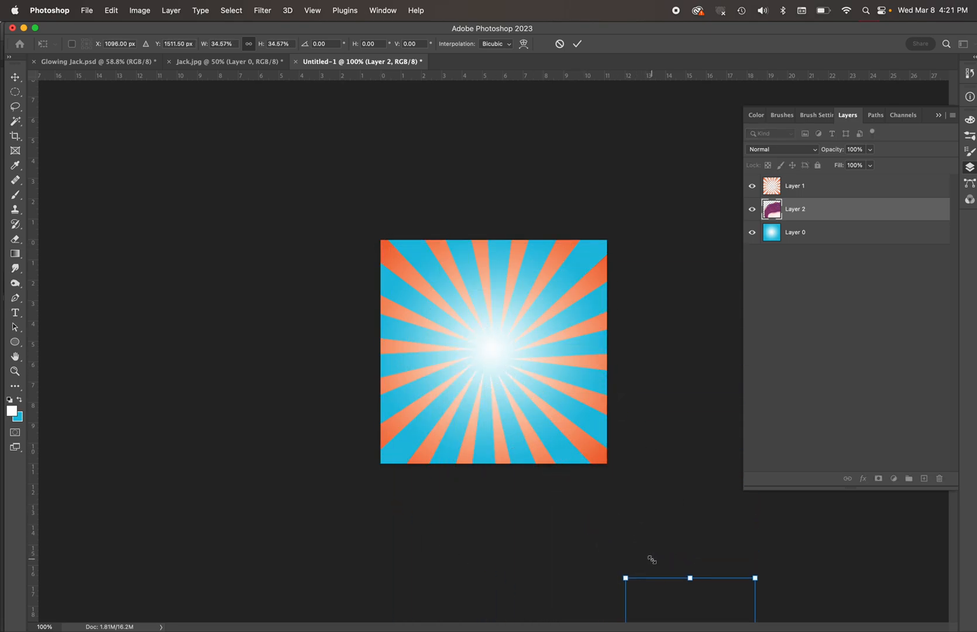
{"action": "left_click_drag", "start_coordinate": [685, 606], "coordinate": [488, 283]}
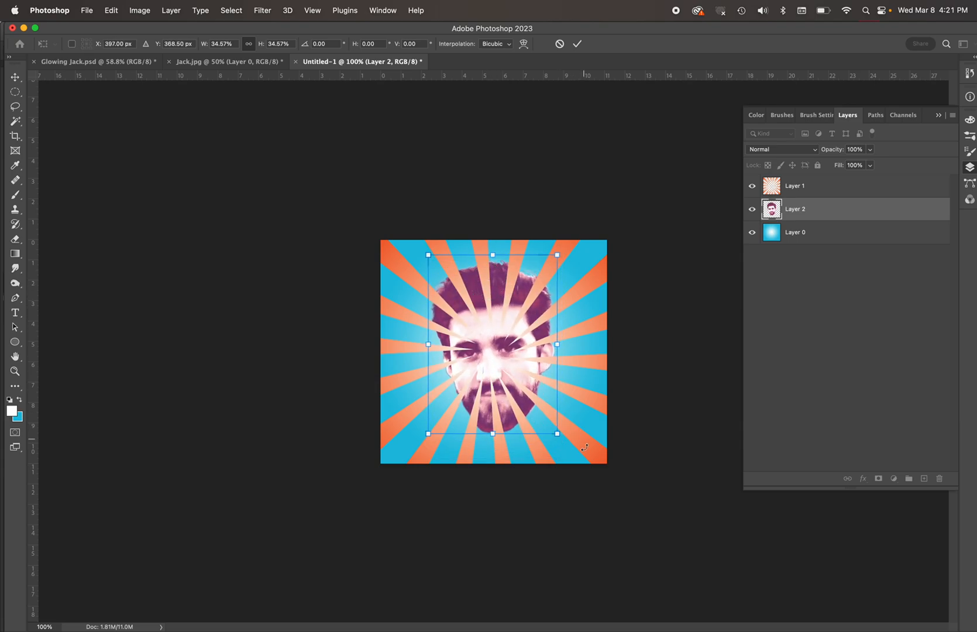
{"action": "left_click_drag", "start_coordinate": [544, 425], "coordinate": [539, 408]}
{"action": "left_click_drag", "start_coordinate": [495, 371], "coordinate": [506, 385]}
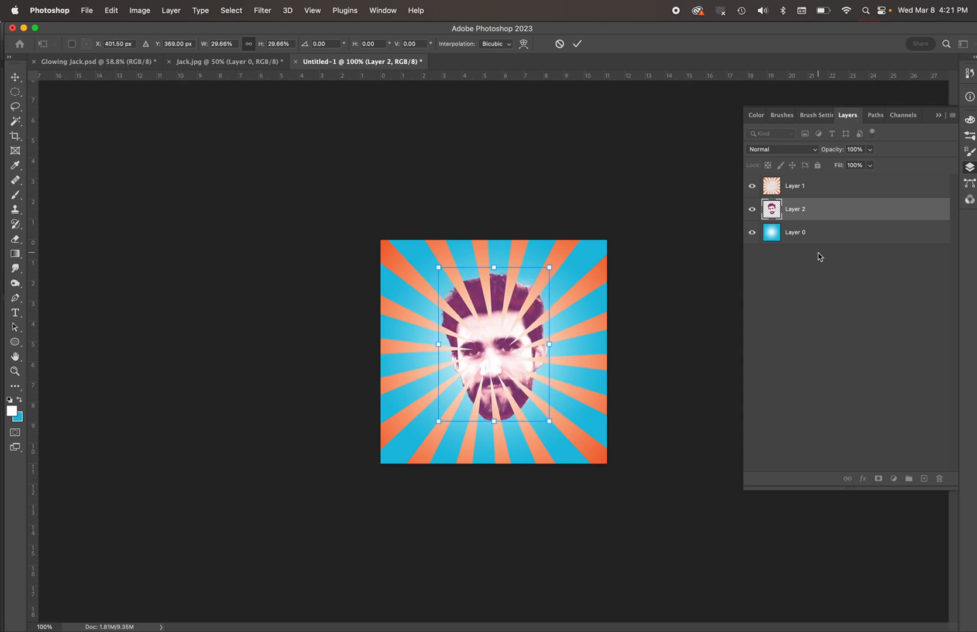
Move the head layer above the rays and add a pink Soft Light Outer Glow with 100% opacity, 53% noise, 26% spread and 60 px size
{"action": "mouse_move", "coordinate": [831, 210]}
{"action": "left_mouse_down"}
{"action": "mouse_move", "coordinate": [845, 187]}
{"action": "mouse_move", "coordinate": [818, 186]}
{"action": "left_mouse_up"}
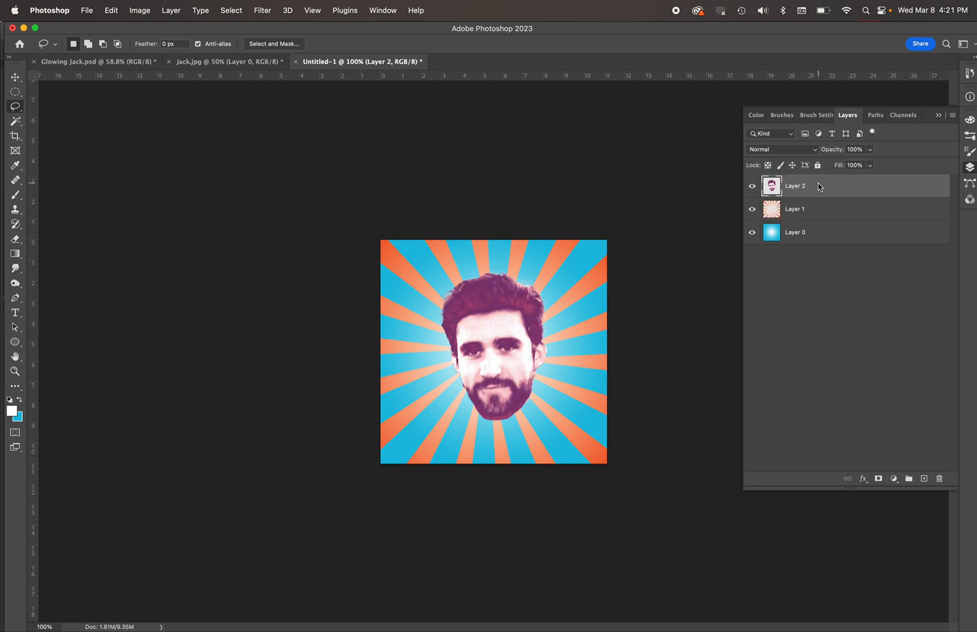
{"action": "left_click", "coordinate": [863, 479]}
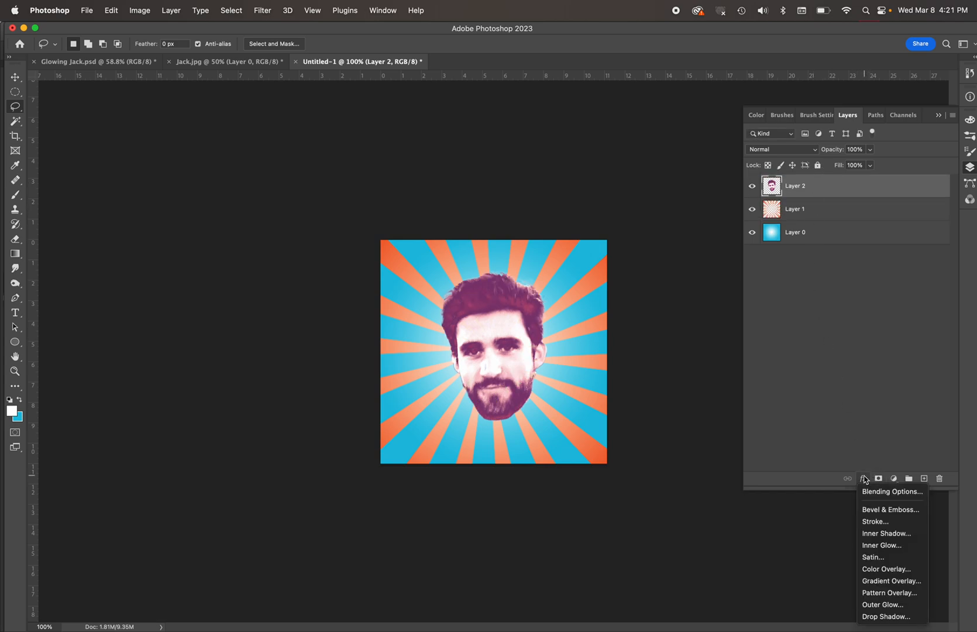
{"action": "left_click", "coordinate": [882, 604]}
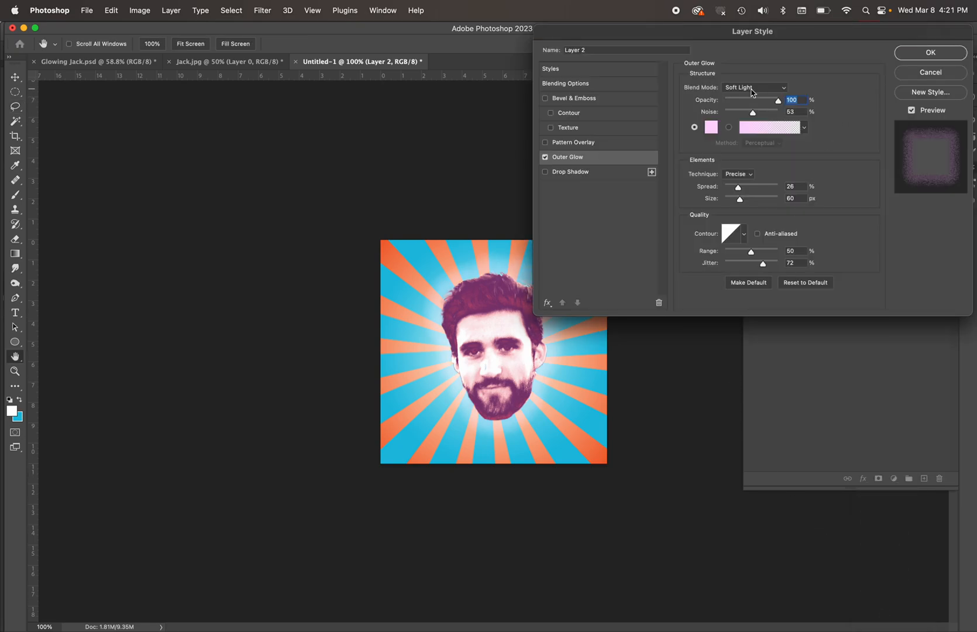
{"action": "left_click", "coordinate": [930, 53]}
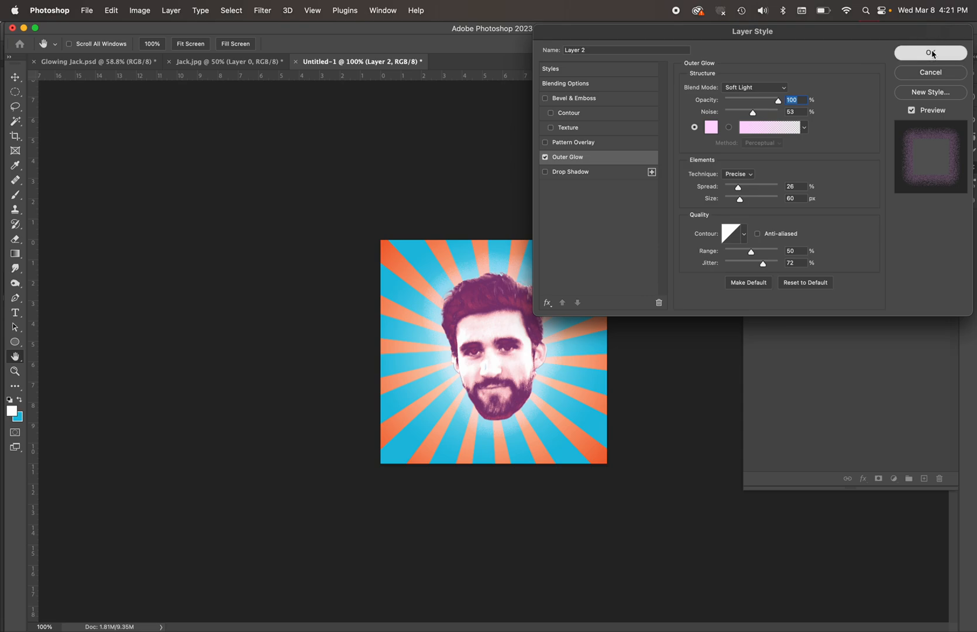
{"action": "scroll", "coordinate": [499, 374], "scroll_direction": "up", "scroll_amount": 5}
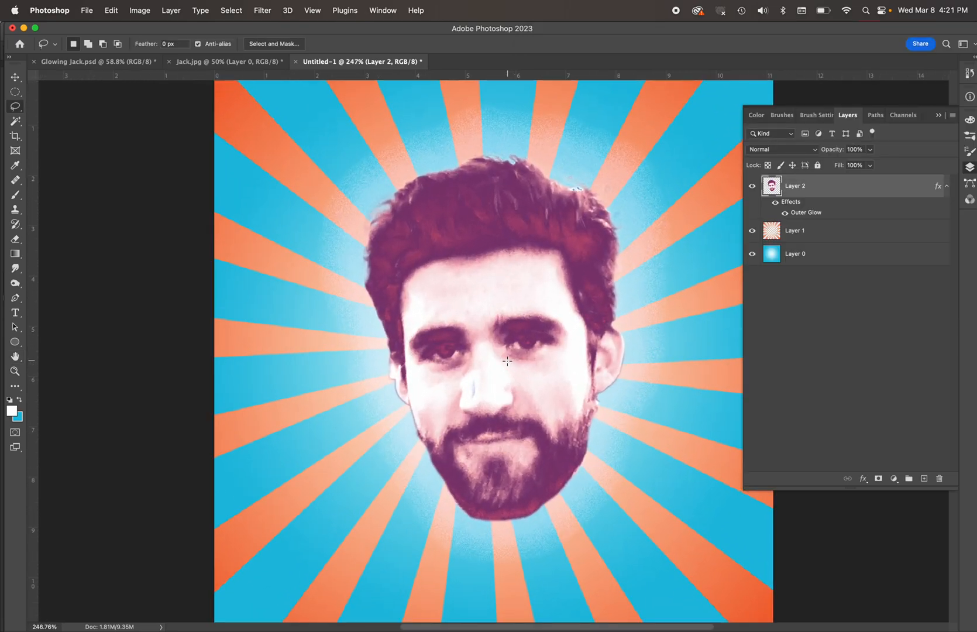